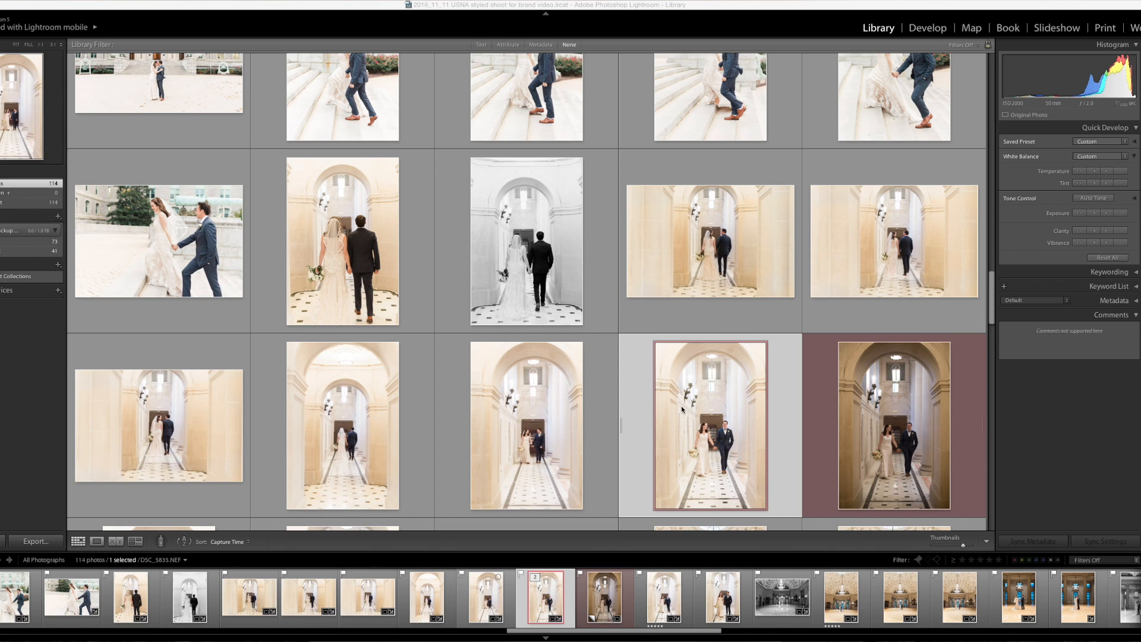
# Step: Compare the unedited Copy 1 of DSC_5839.NEF with its edited version in single-photo view, returning to the unedited copy
pyautogui.click(846, 414)
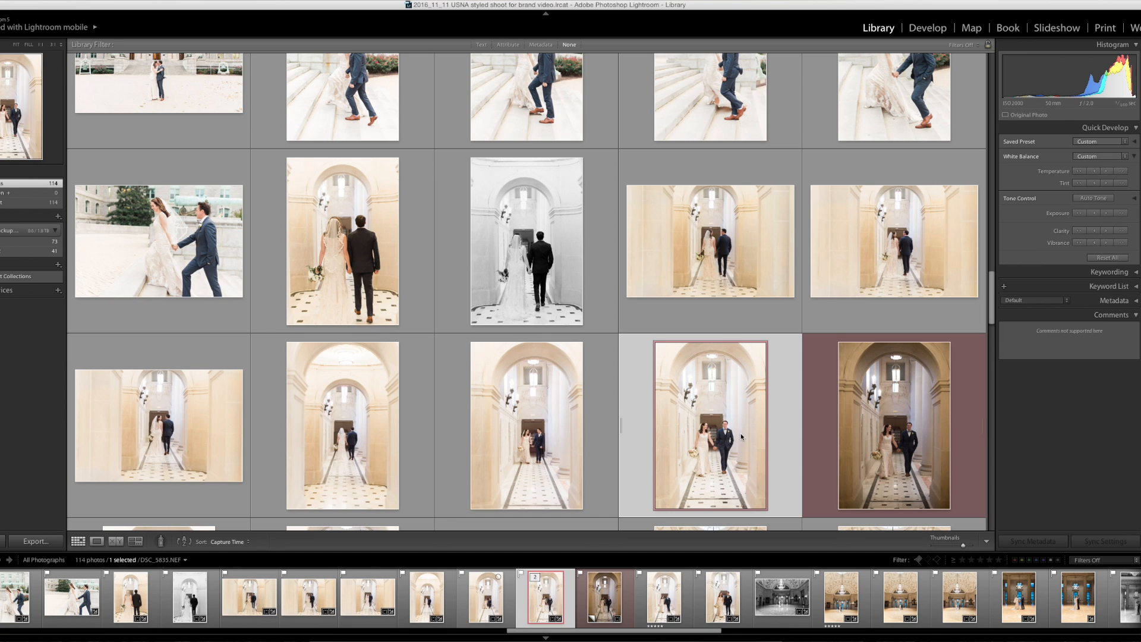
pyautogui.doubleClick(873, 428)
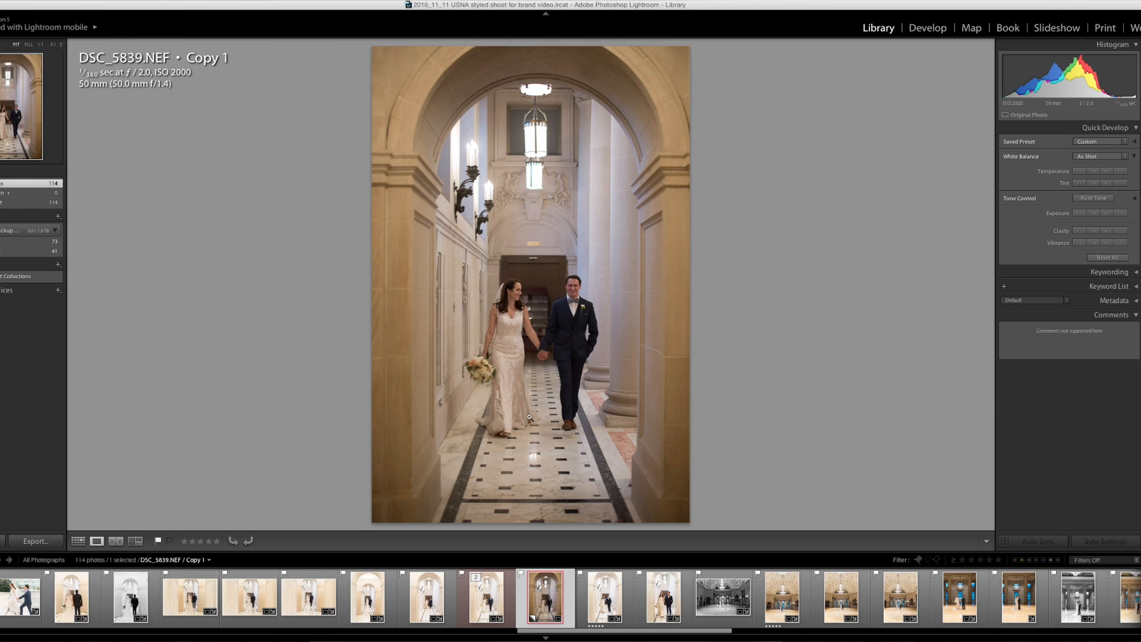
pyautogui.click(491, 598)
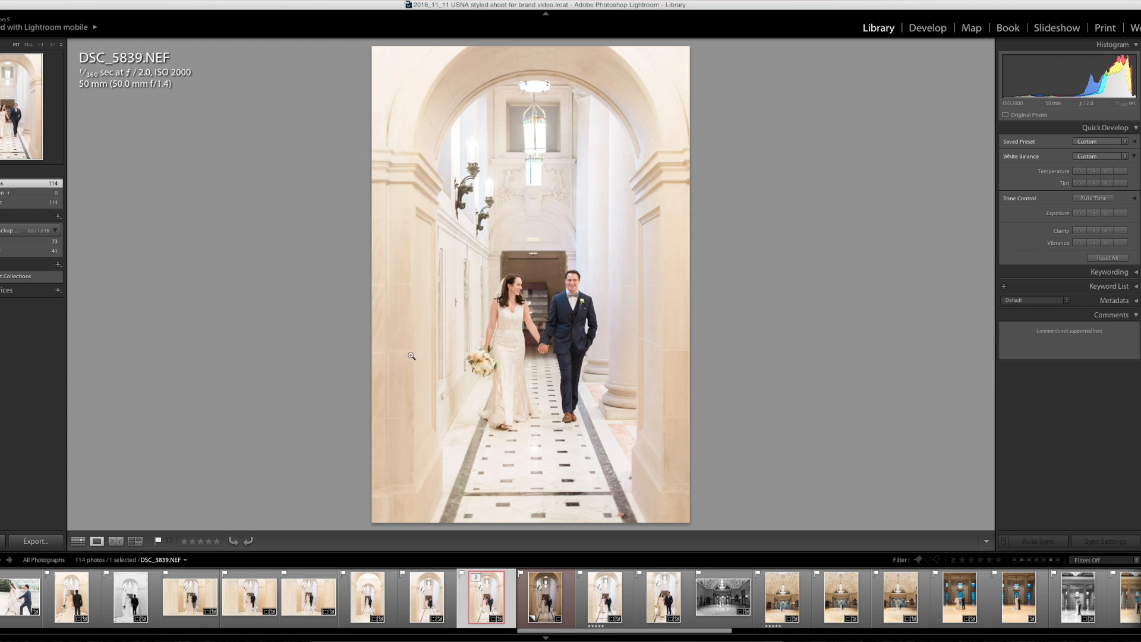
pyautogui.press('Right')
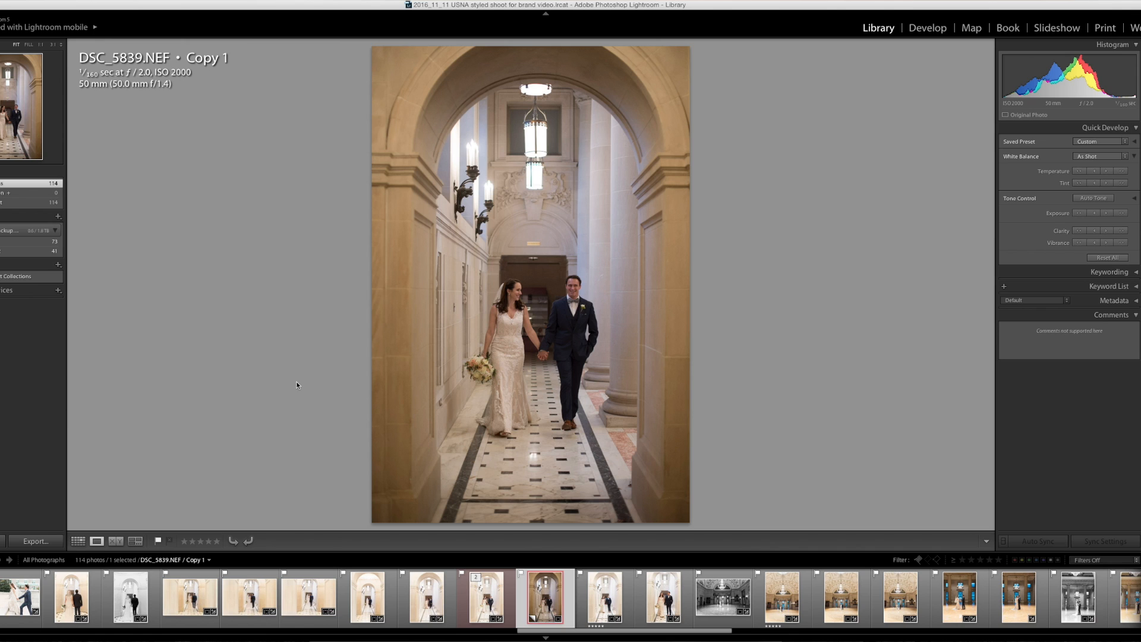
# Step: Open Copy 1 in the Develop module and refine its rotation along the hallway's vertical lines with Crop & Straighten
pyautogui.click(928, 31)
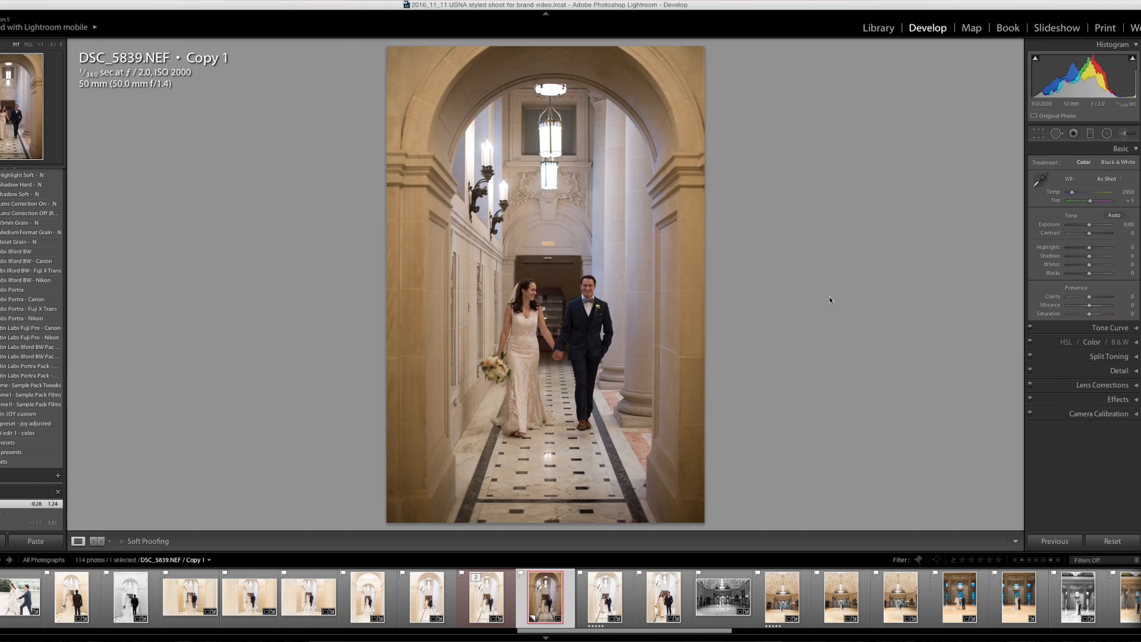
pyautogui.click(1039, 134)
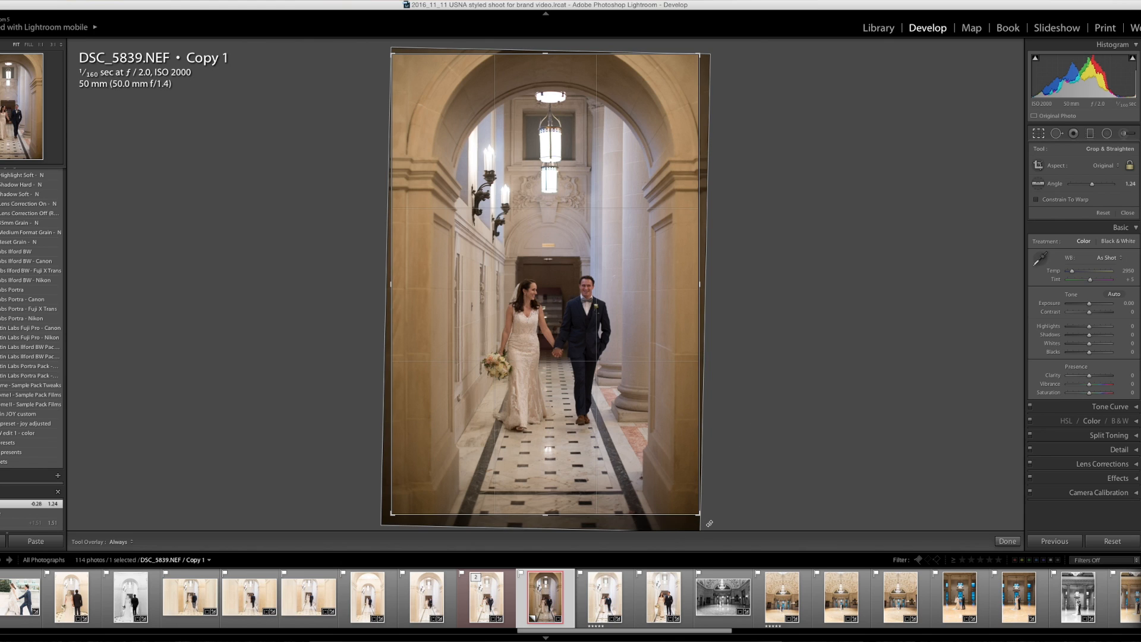
pyautogui.click(1107, 212)
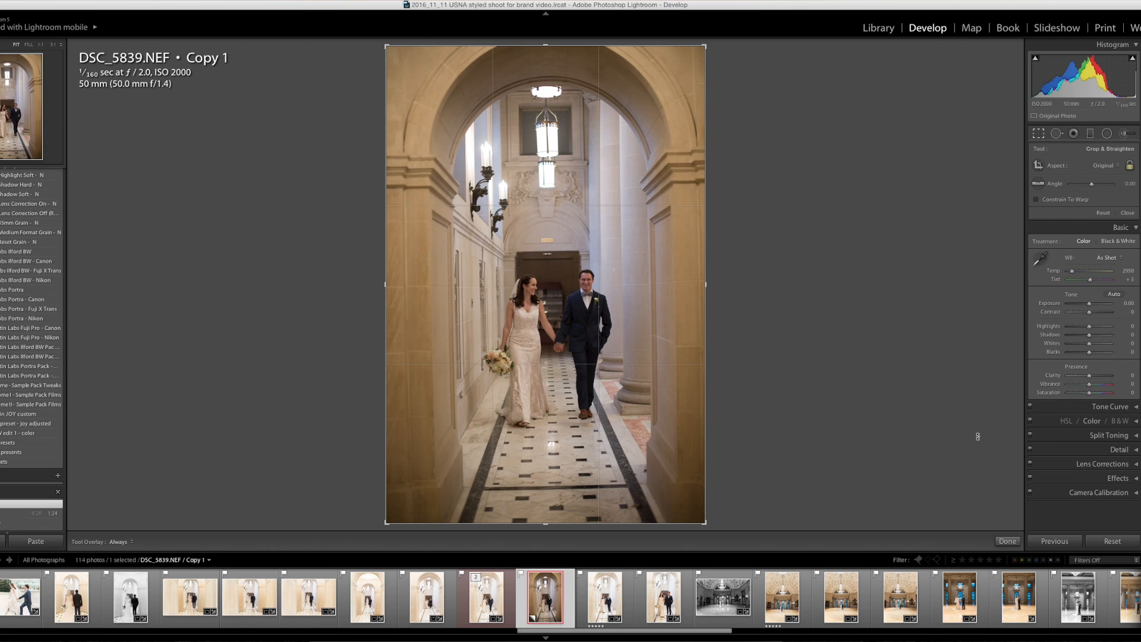
pyautogui.press('super+z')
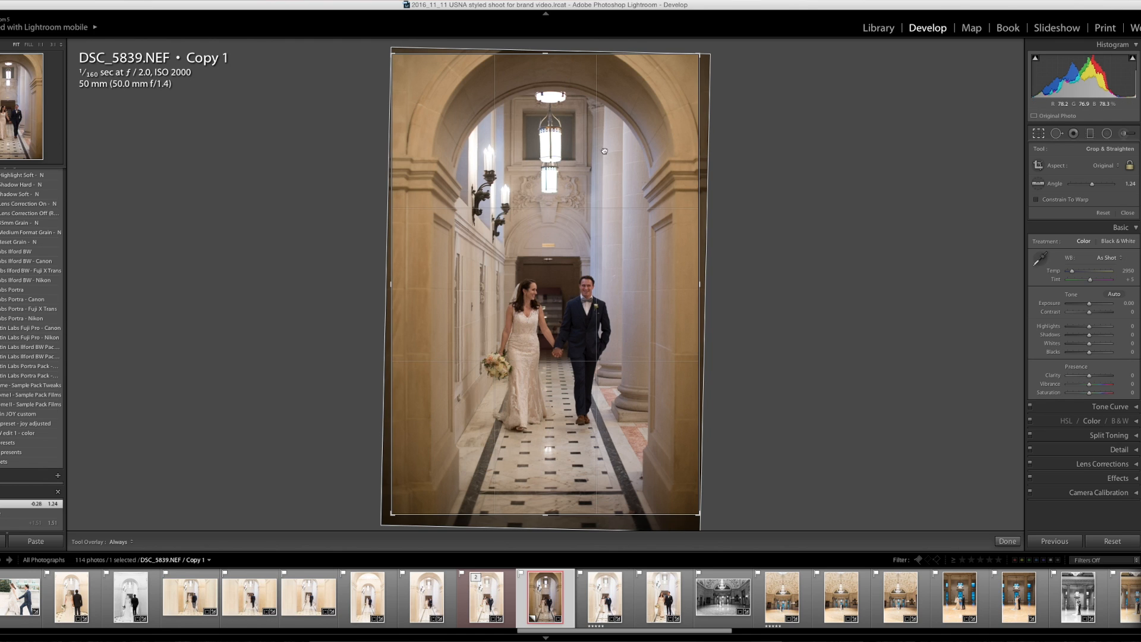
pyautogui.moveTo(530, 258); pyautogui.dragTo(528, 95)
pyautogui.moveTo(584, 124); pyautogui.dragTo(552, 259)
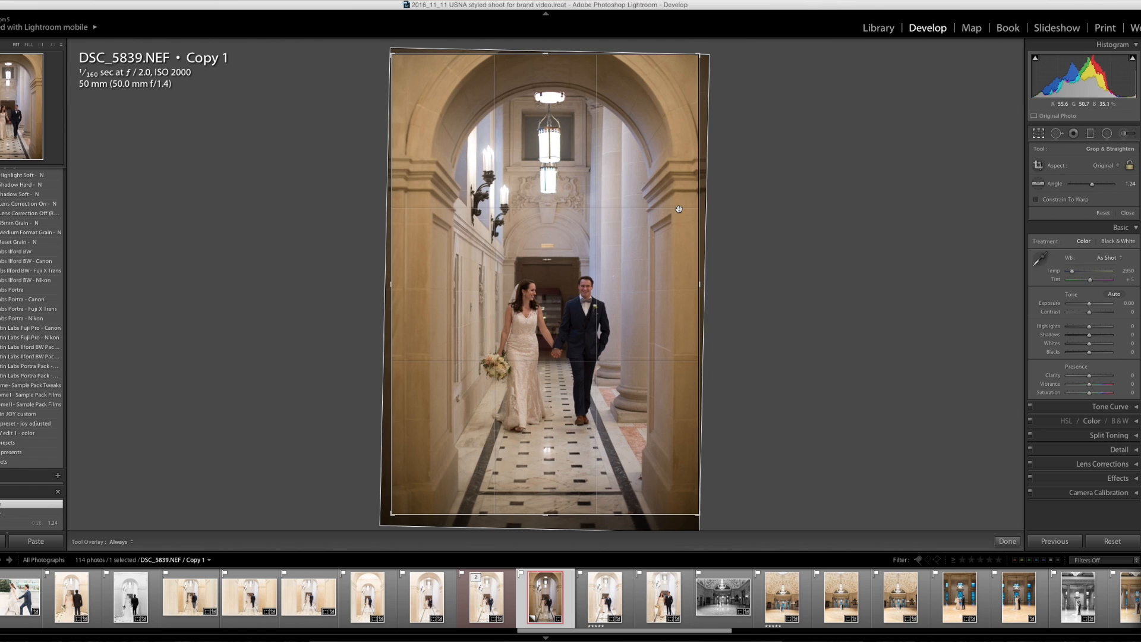
pyautogui.press('Return')
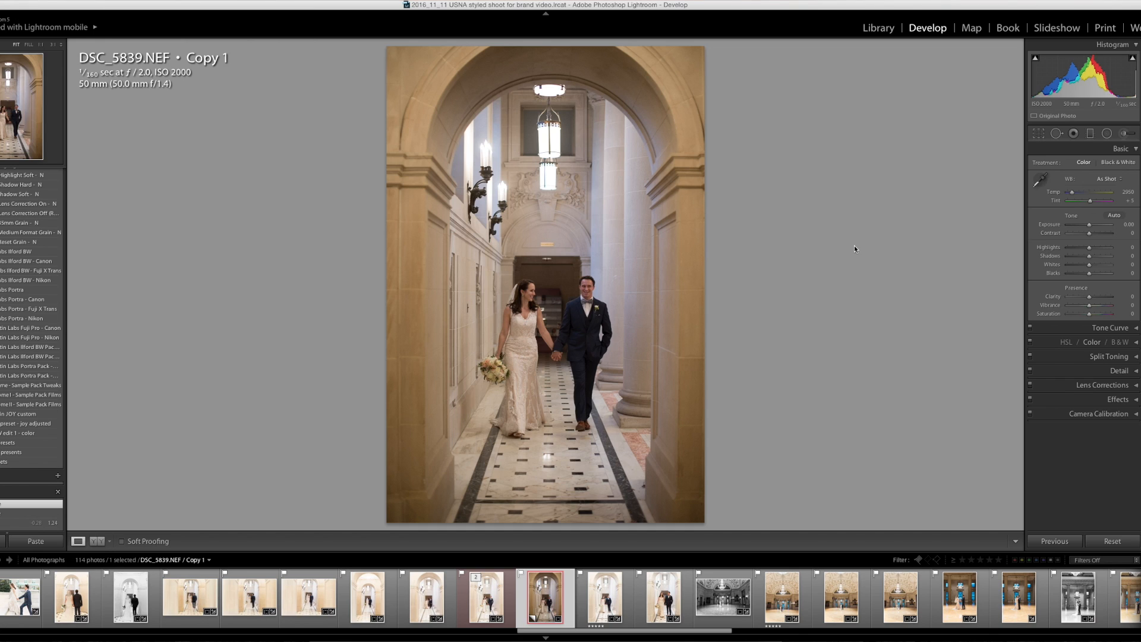
# Step: Raise the photo's exposure to +1.00
pyautogui.press('=')
pyautogui.press('=')
pyautogui.press('=')
pyautogui.press('=')
pyautogui.press('=')
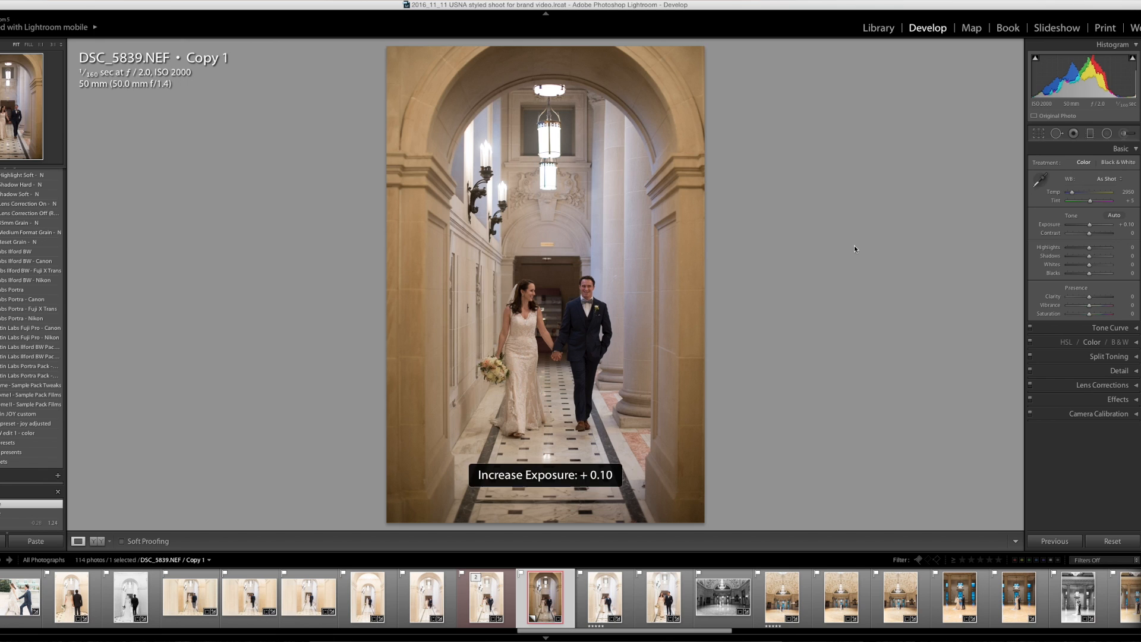
pyautogui.press('=')
pyautogui.press('=')
pyautogui.press('=')
pyautogui.press('=')
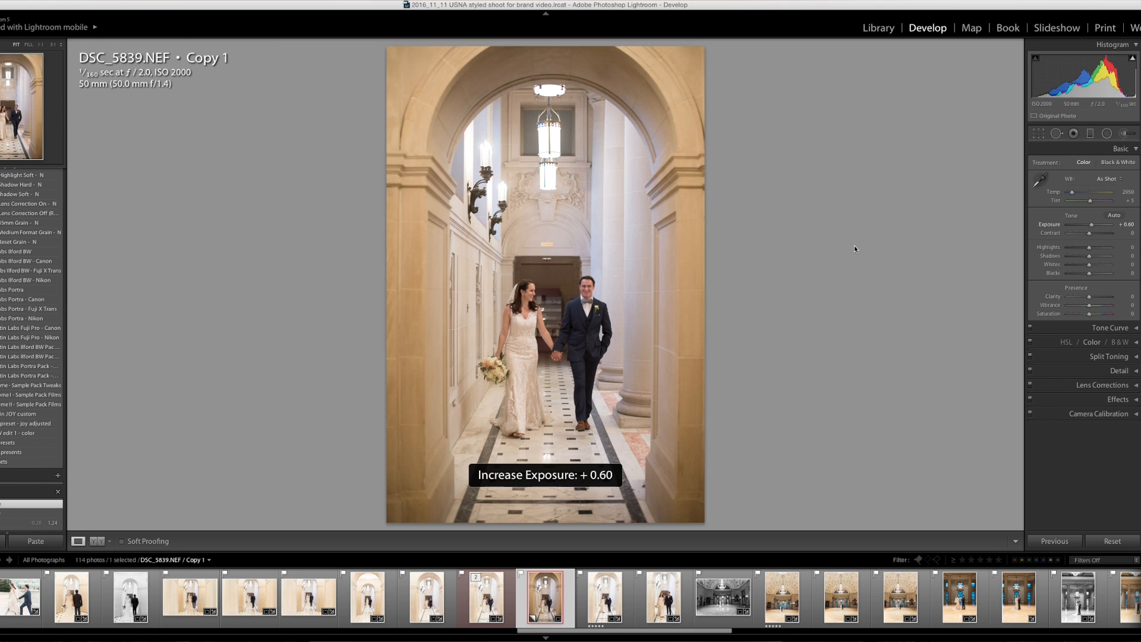
pyautogui.press('=')
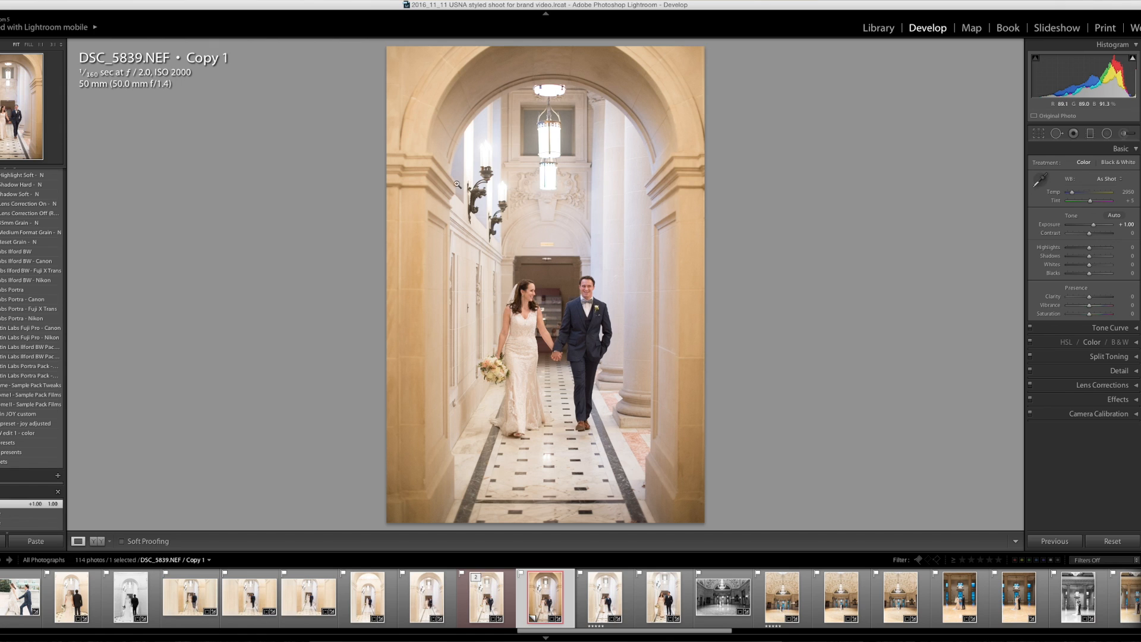
# Step: Apply the "preset - joy adjusted" develop preset to the photo
pyautogui.click(24, 423)
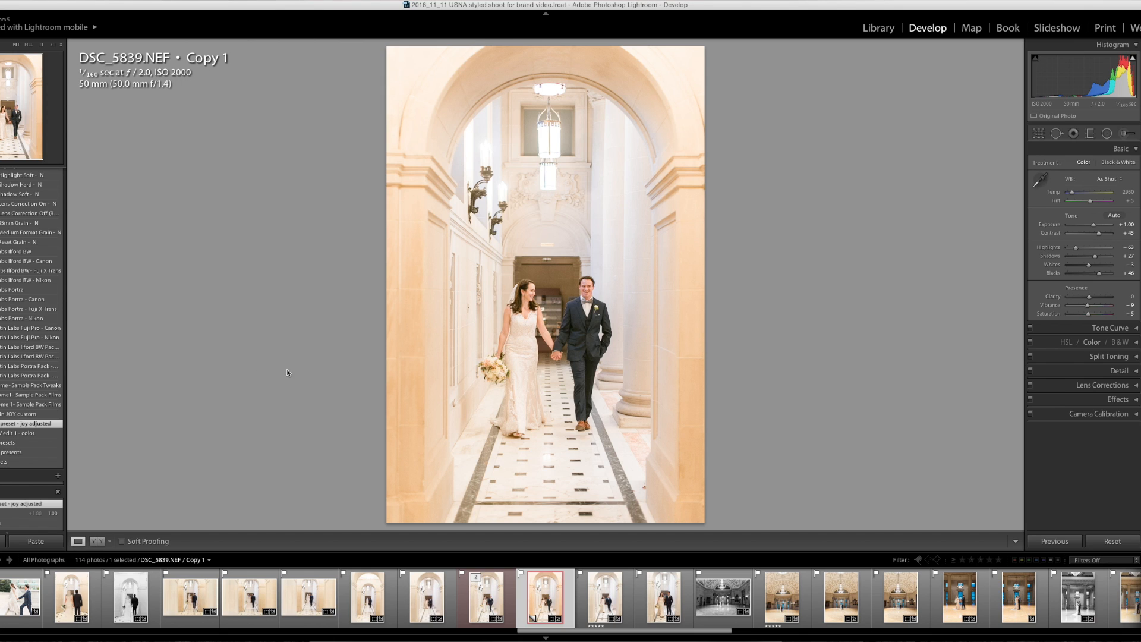
pyautogui.click(1101, 402)
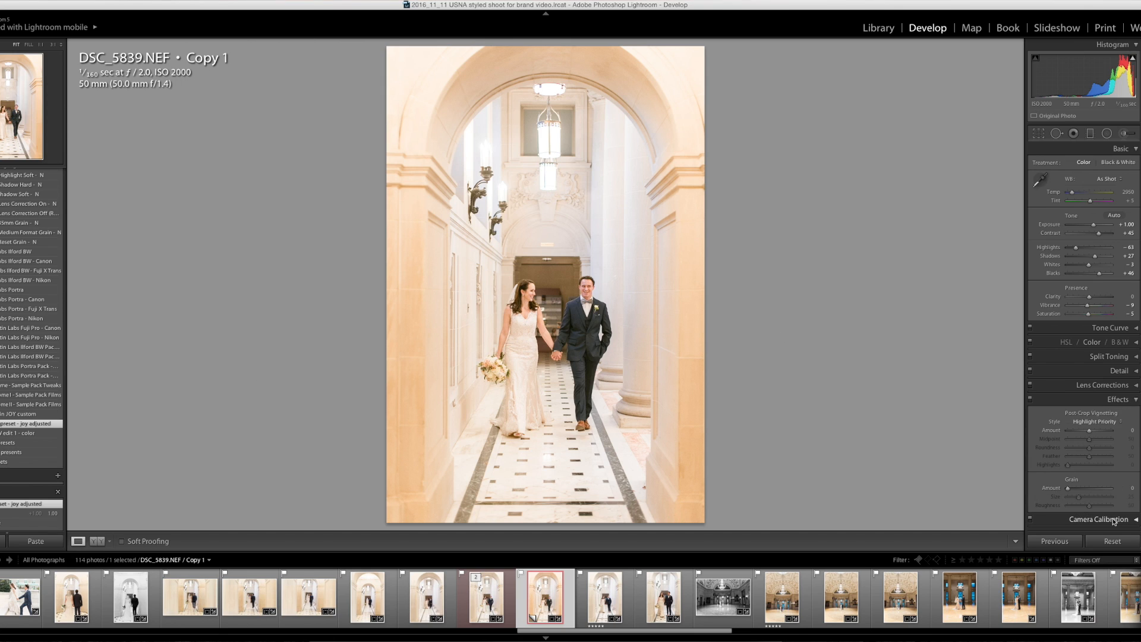
pyautogui.click(1101, 402)
# Step: Cool the white balance by setting the photo's temperature to 2900
pyautogui.moveTo(1133, 190); pyautogui.dragTo(1124, 191)
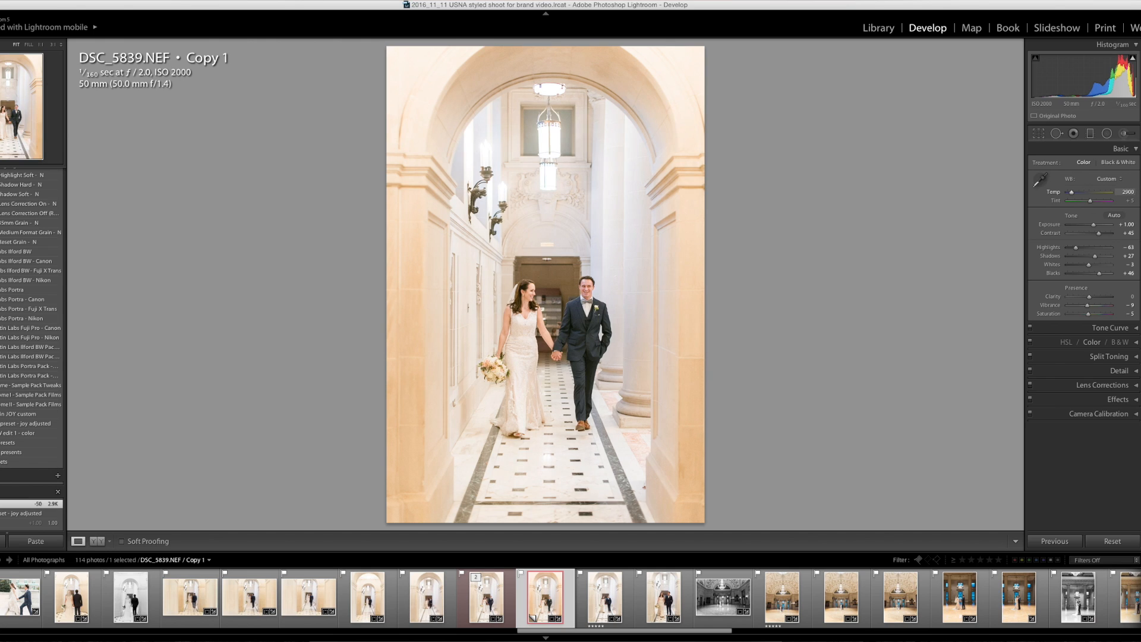
pyautogui.press('Up')
pyautogui.press('Up')
pyautogui.press('Down')
pyautogui.press('Down')
pyautogui.write('2900')
pyautogui.press('Return')
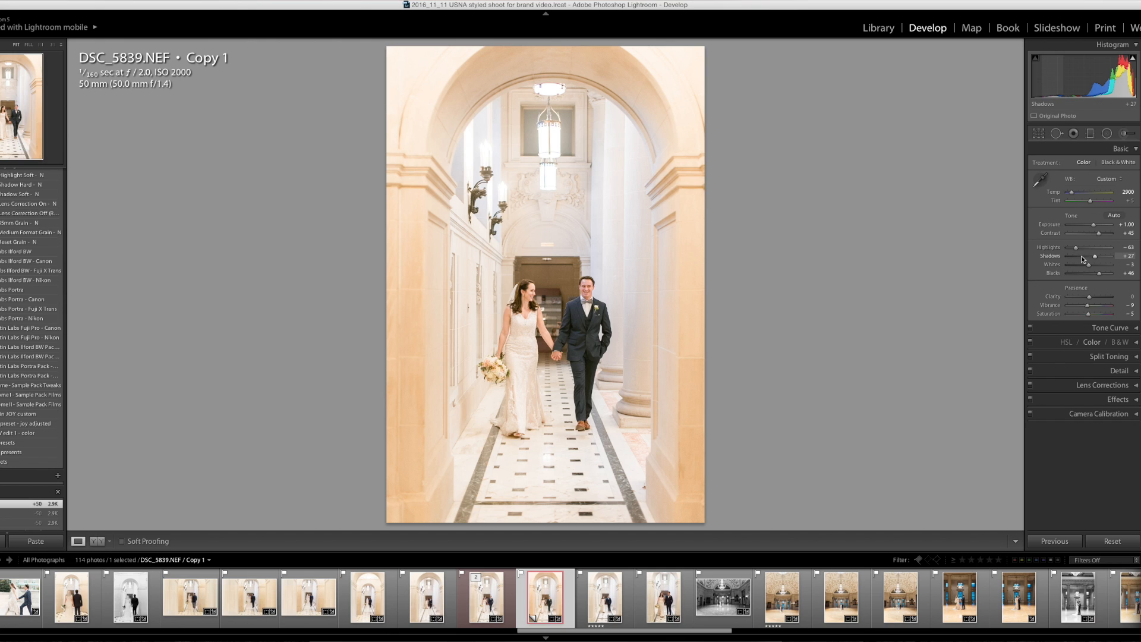
pyautogui.press('Up')
pyautogui.press('Up')
# Step: Set the photo's contrast to +89 and its highlights to -88
pyautogui.moveTo(1128, 233); pyautogui.dragTo(1132, 233)
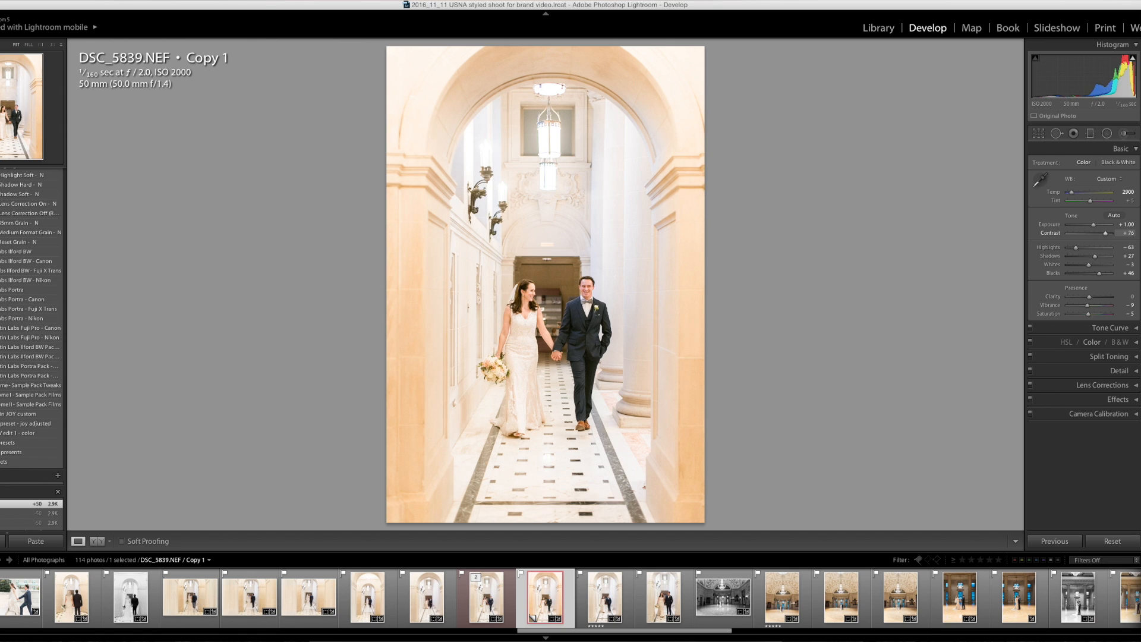
pyautogui.moveTo(1127, 233); pyautogui.dragTo(1132, 233)
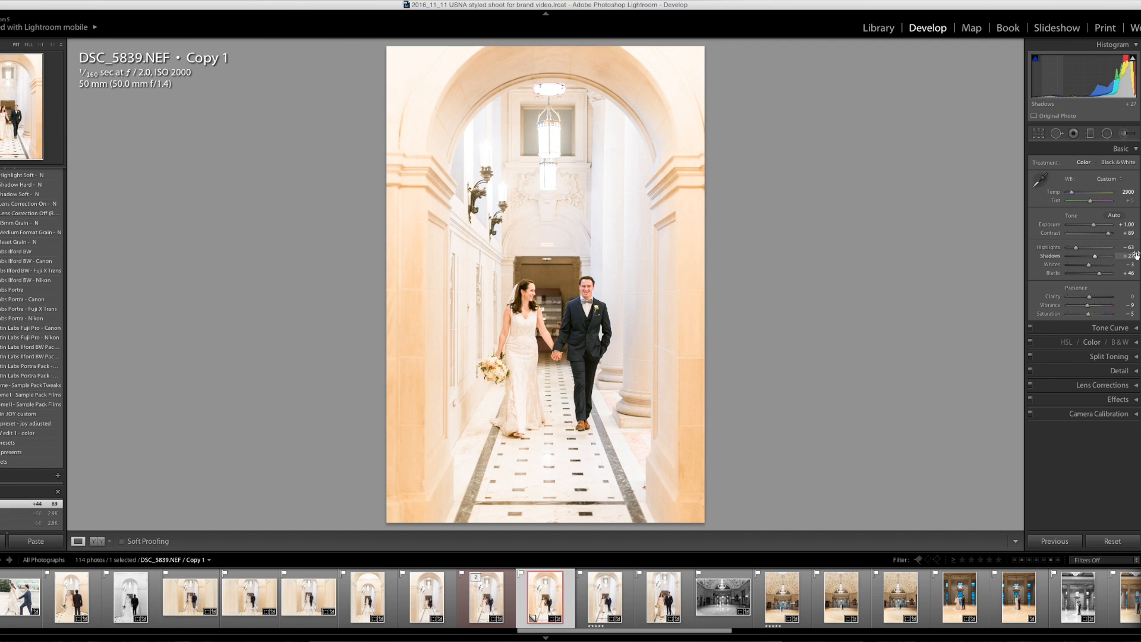
pyautogui.moveTo(1129, 247); pyautogui.dragTo(1126, 247)
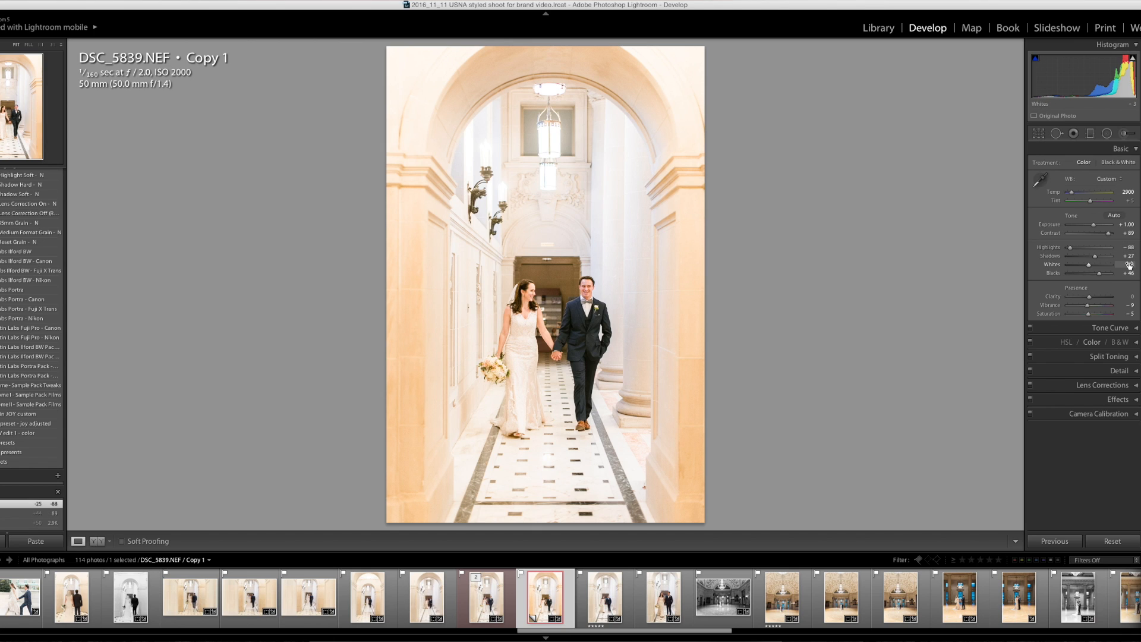
# Step: Lower the photo's shadows to -2 and its whites to -41
pyautogui.moveTo(1129, 256); pyautogui.dragTo(1123, 256)
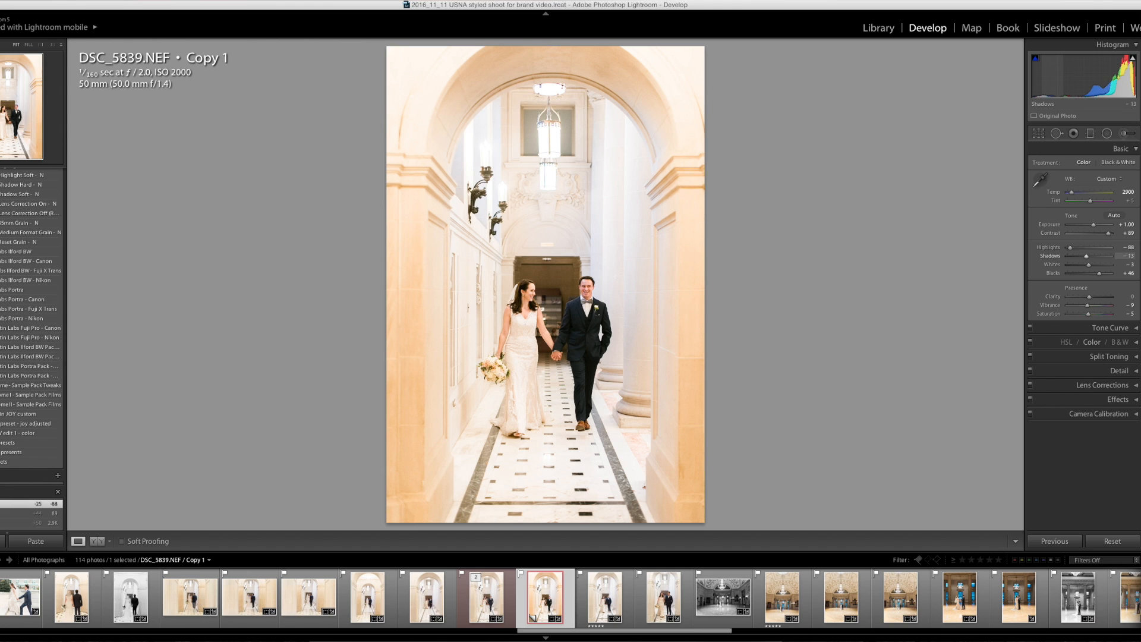
pyautogui.moveTo(1087, 255)
pyautogui.mouseDown()
pyautogui.moveTo(1104, 264)
pyautogui.moveTo(1080, 264)
pyautogui.mouseUp()
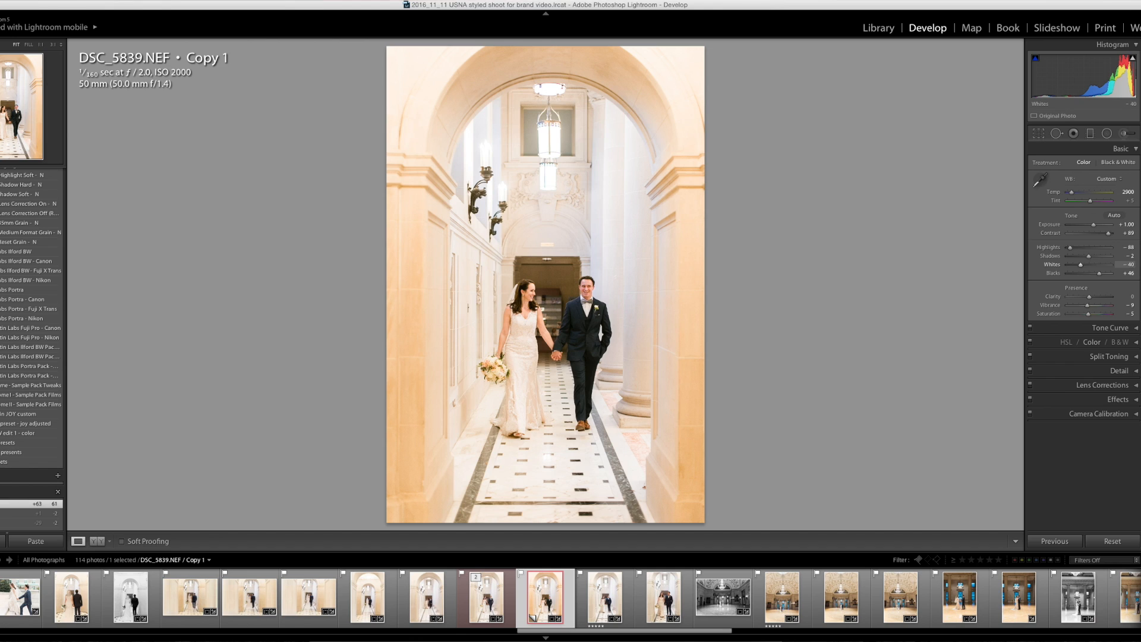
pyautogui.moveTo(1080, 265); pyautogui.dragTo(1081, 265)
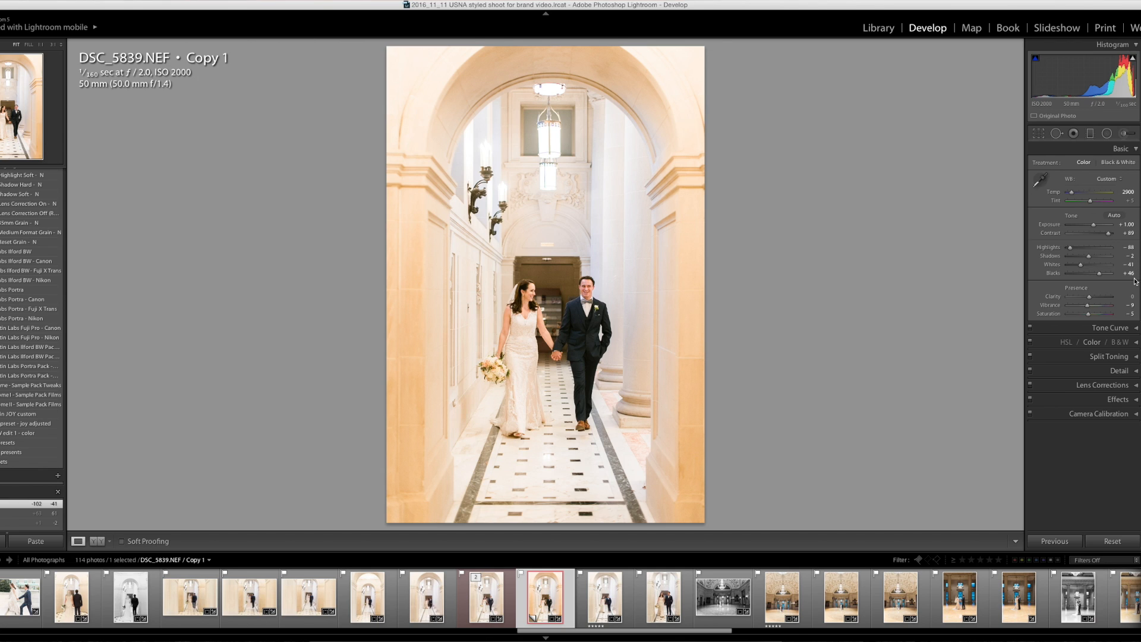
# Step: Try different black levels and set the photo's blacks to +80
pyautogui.moveTo(1129, 273)
pyautogui.mouseDown()
pyautogui.moveTo(1118, 273)
pyautogui.moveTo(1130, 273)
pyautogui.mouseUp()
pyautogui.moveTo(1129, 272); pyautogui.dragTo(1092, 272)
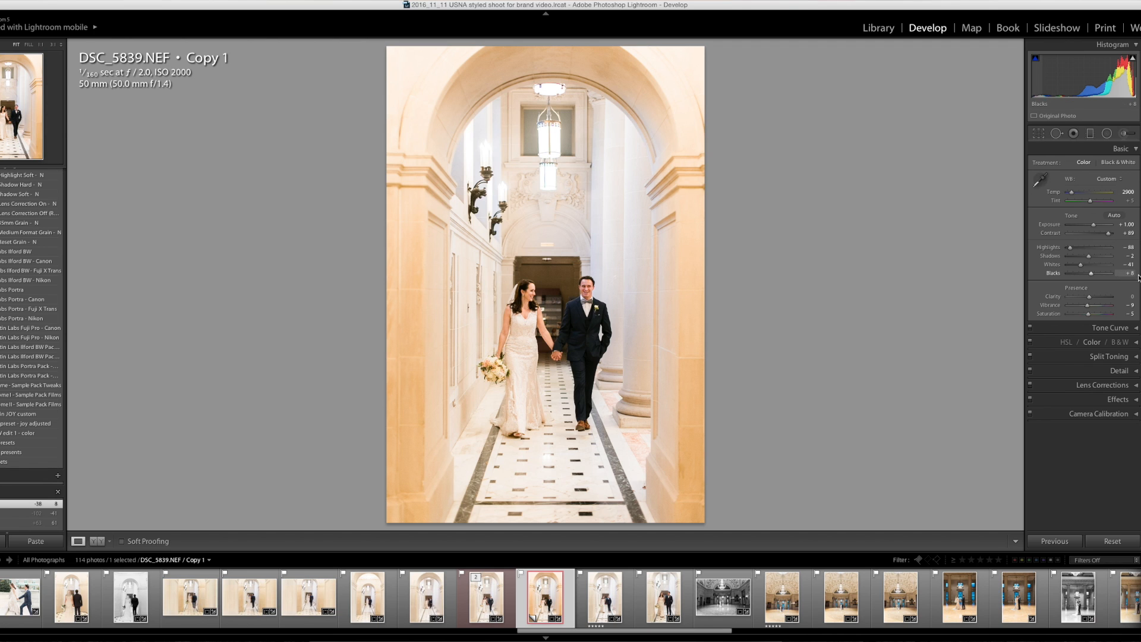
pyautogui.moveTo(1130, 274); pyautogui.dragTo(1140, 273)
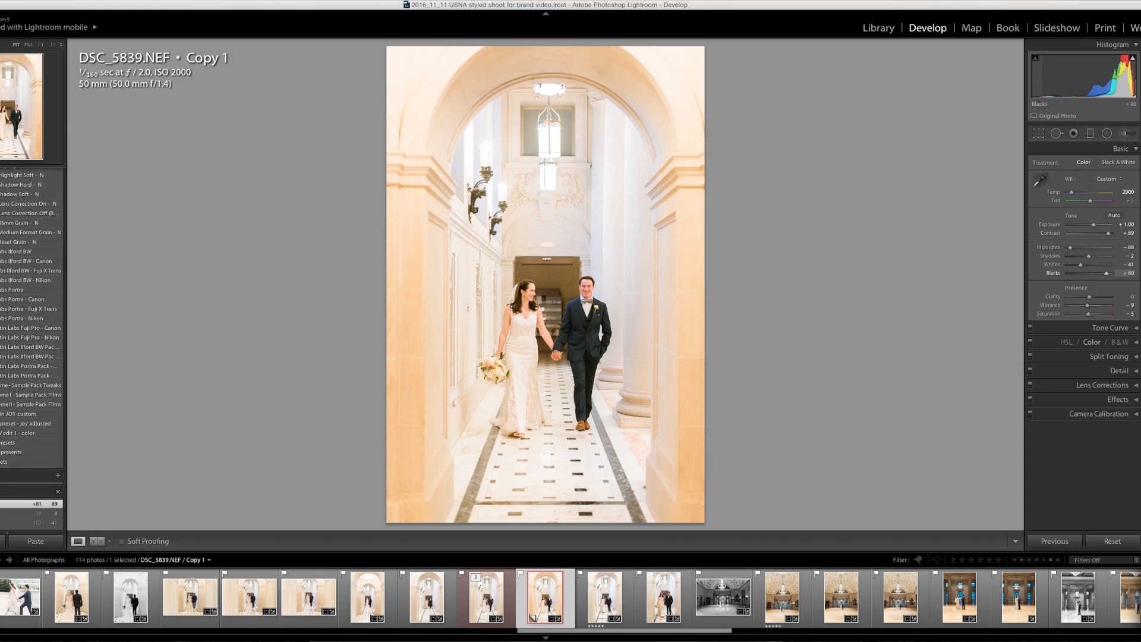
# Step: Set the luminance noise reduction to 17, checking its effect on the couple at close range
pyautogui.click(1121, 358)
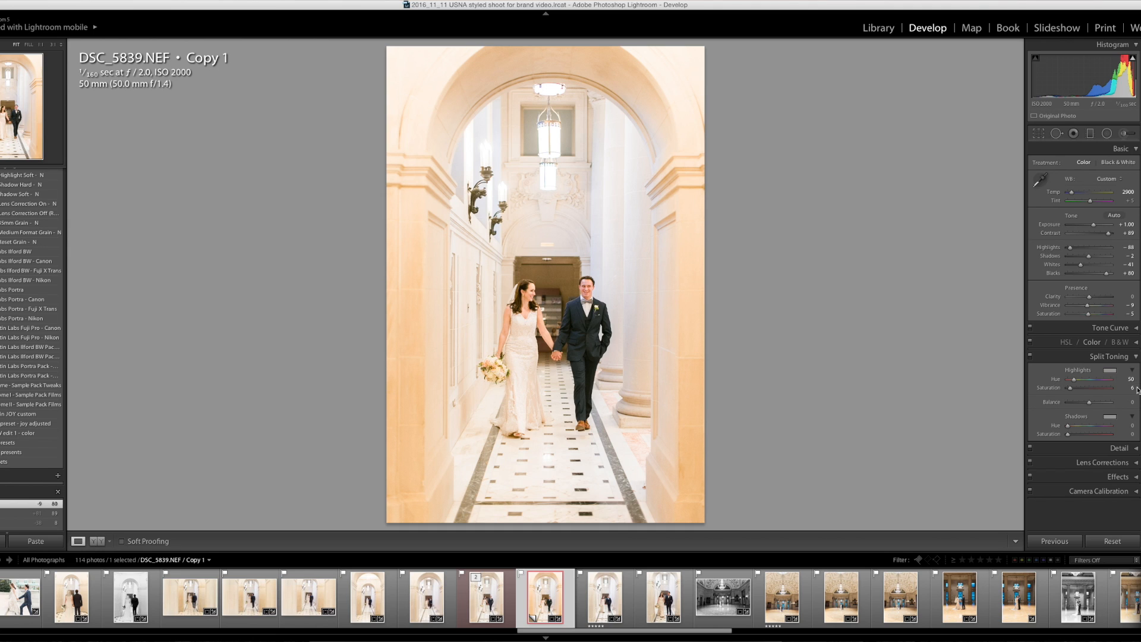
pyautogui.click(1129, 357)
pyautogui.click(1132, 372)
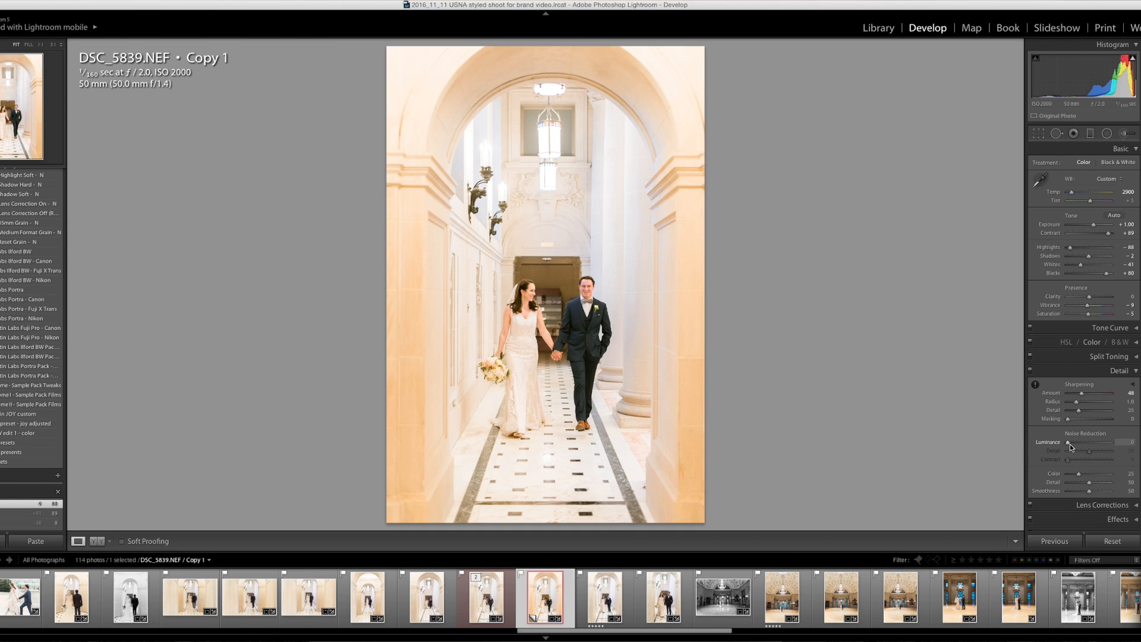
pyautogui.moveTo(1068, 441); pyautogui.dragTo(1071, 442)
pyautogui.click(575, 301)
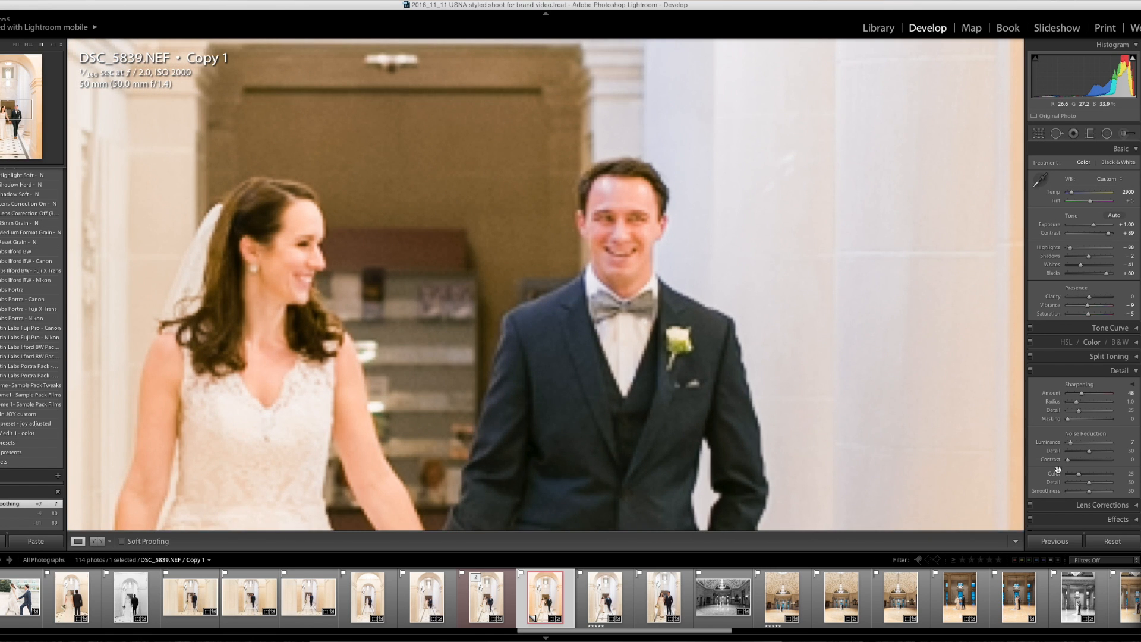
pyautogui.moveTo(1070, 442); pyautogui.dragTo(1053, 445)
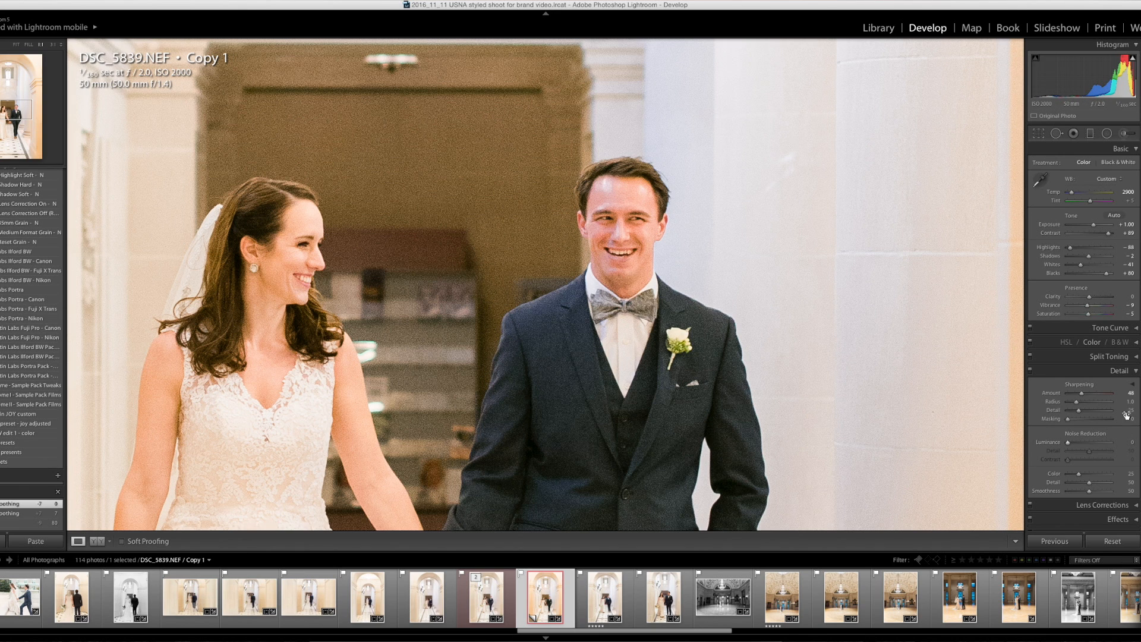
pyautogui.moveTo(1076, 445); pyautogui.dragTo(1074, 444)
pyautogui.moveTo(1075, 445); pyautogui.dragTo(1074, 443)
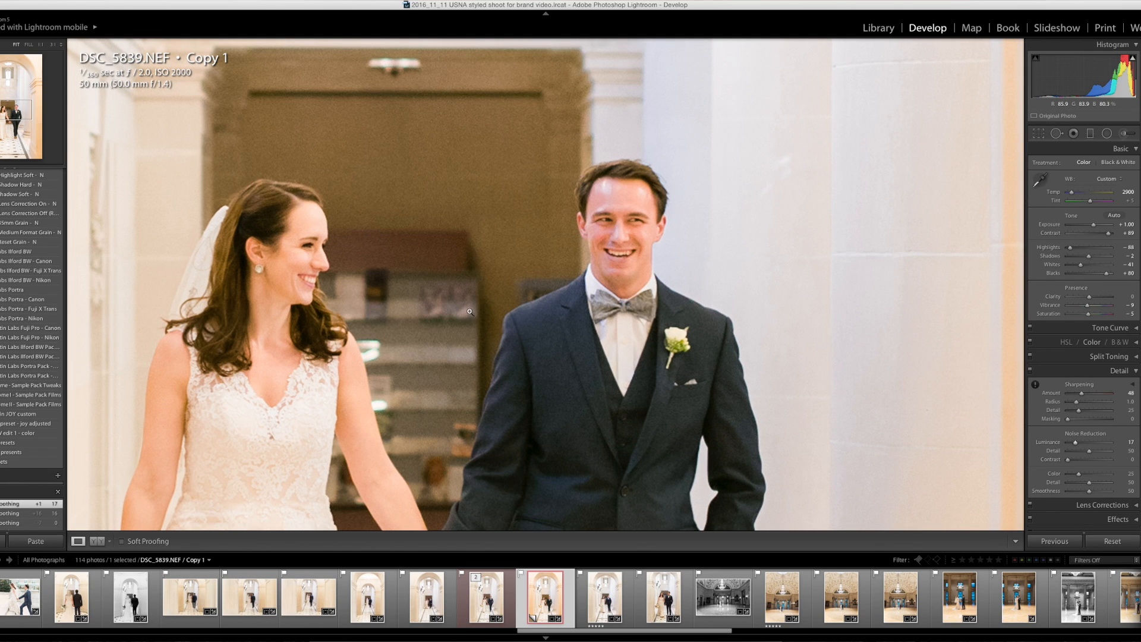
pyautogui.click(469, 311)
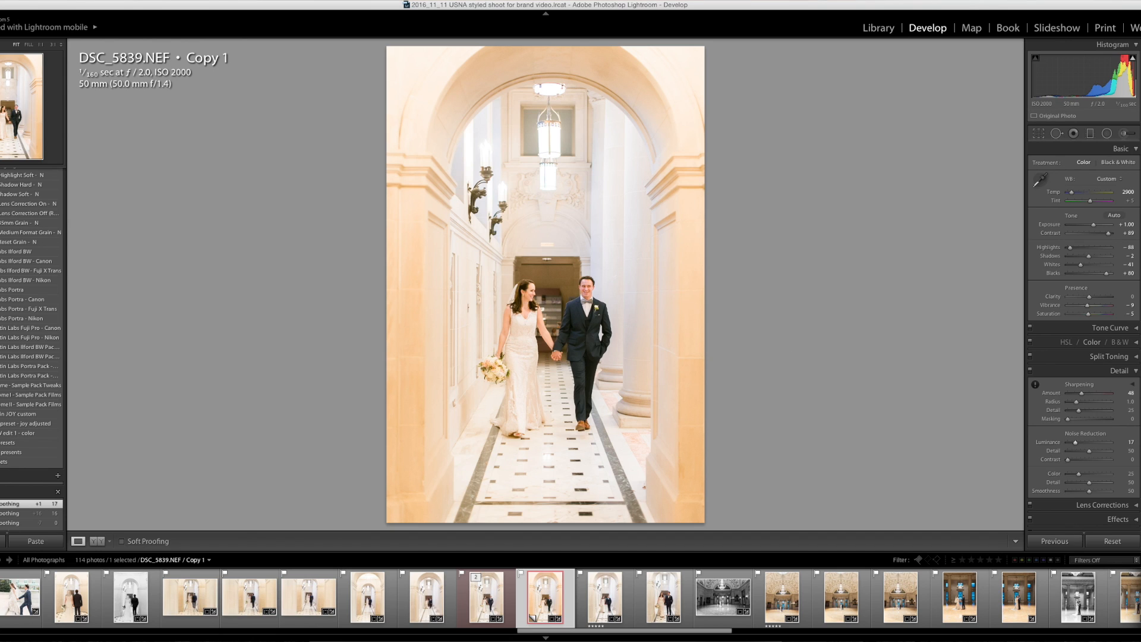
pyautogui.click(1119, 373)
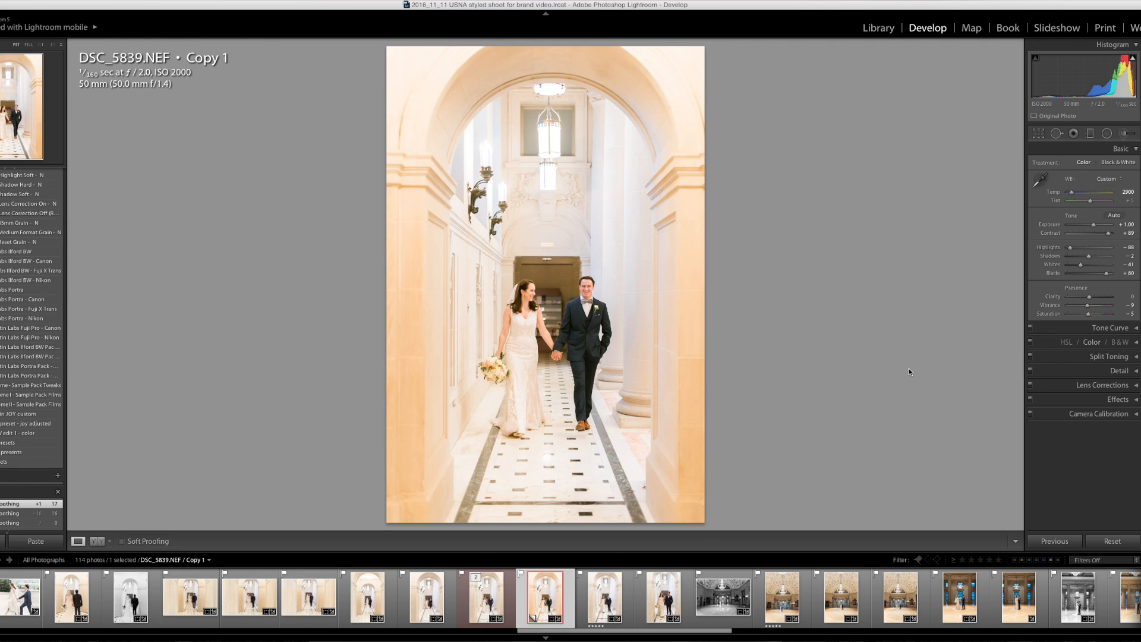
# Step: Set up a local adjustment brush of size 12 with temperature -13, exposure -0.15, highlights -16 and shadows 18
pyautogui.click(1128, 135)
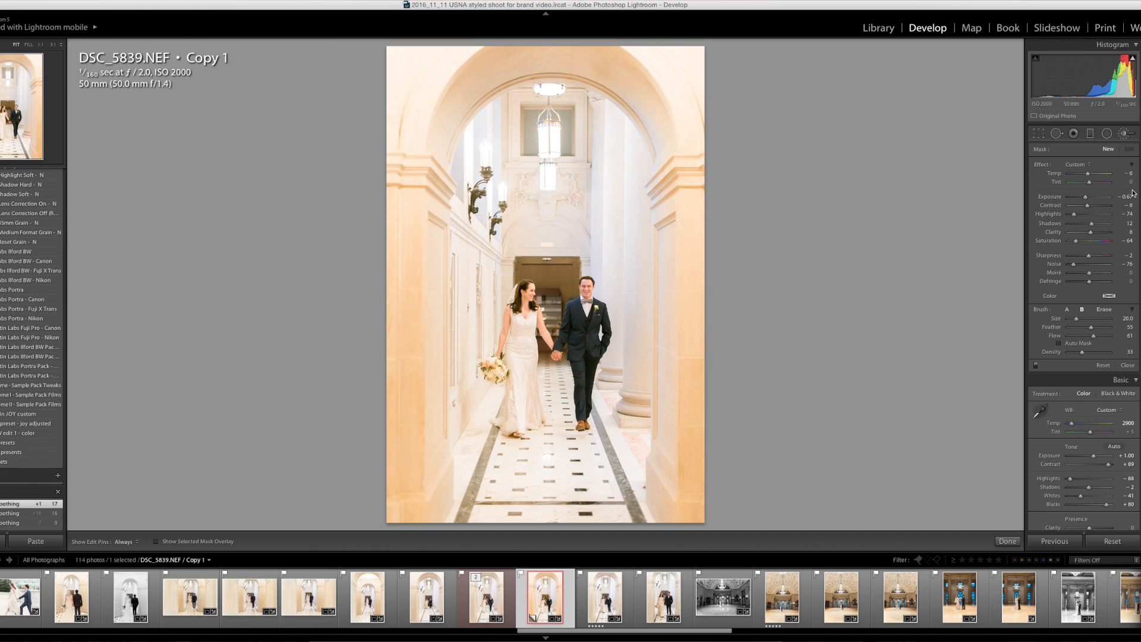
pyautogui.moveTo(1085, 196); pyautogui.dragTo(1086, 173)
pyautogui.moveTo(1079, 213); pyautogui.dragTo(1094, 224)
pyautogui.scroll(-4, 685, 364)
# Step: Brush the local adjustment over the warm stone walls on both sides and around the arch
pyautogui.moveTo(408, 192); pyautogui.dragTo(409, 271)
pyautogui.press('h')
pyautogui.moveTo(419, 580); pyautogui.dragTo(478, 591)
pyautogui.moveTo(677, 321)
pyautogui.mouseDown()
pyautogui.moveTo(702, 551)
pyautogui.moveTo(706, 277)
pyautogui.moveTo(691, 506)
pyautogui.moveTo(690, 306)
pyautogui.moveTo(689, 502)
pyautogui.moveTo(701, 129)
pyautogui.moveTo(687, 191)
pyautogui.moveTo(658, 73)
pyautogui.moveTo(560, 40)
pyautogui.moveTo(474, 63)
pyautogui.moveTo(535, 35)
pyautogui.moveTo(638, 50)
pyautogui.moveTo(476, 54)
pyautogui.moveTo(451, 67)
pyautogui.moveTo(640, 55)
pyautogui.moveTo(696, 200)
pyautogui.moveTo(687, 472)
pyautogui.mouseUp()
pyautogui.moveTo(411, 413)
pyautogui.mouseDown()
pyautogui.moveTo(401, 40)
pyautogui.moveTo(421, 540)
pyautogui.moveTo(404, 141)
pyautogui.moveTo(403, 477)
pyautogui.moveTo(421, 512)
pyautogui.mouseUp()
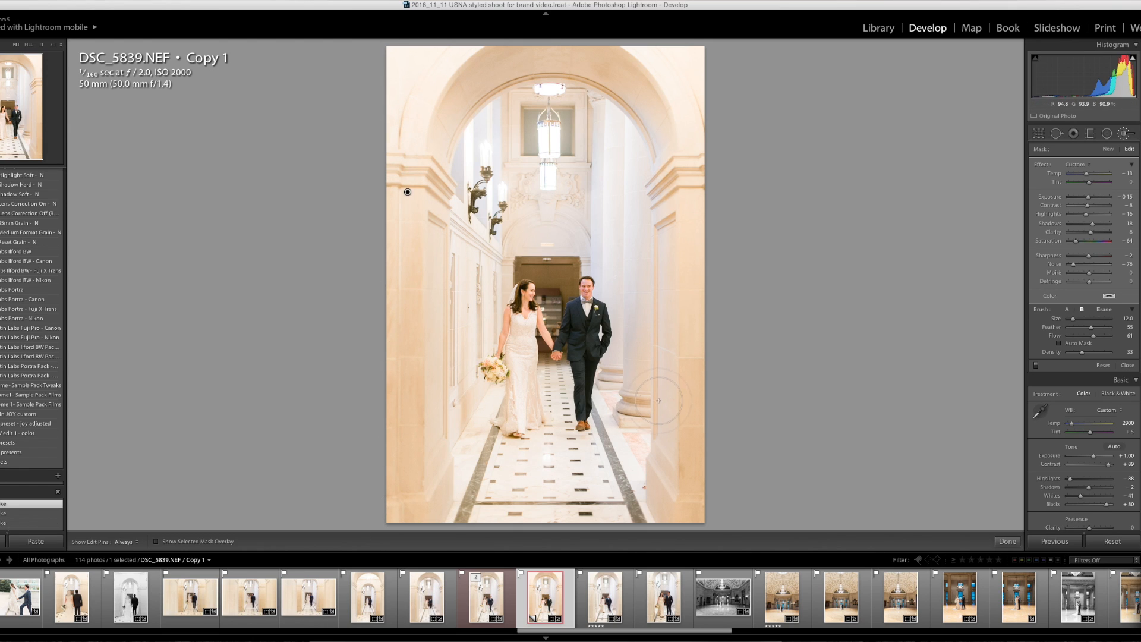
pyautogui.scroll(1, 663, 442)
pyautogui.moveTo(670, 443)
pyautogui.mouseDown()
pyautogui.moveTo(684, 36)
pyautogui.moveTo(461, 23)
pyautogui.moveTo(469, 62)
pyautogui.mouseUp()
pyautogui.moveTo(433, 104); pyautogui.dragTo(423, 459)
pyautogui.press('h')
# Step: Compare the photo repeatedly with and without the local brush adjustment on the stone walls
pyautogui.click(1036, 366)
pyautogui.click(1036, 367)
pyautogui.click(1037, 366)
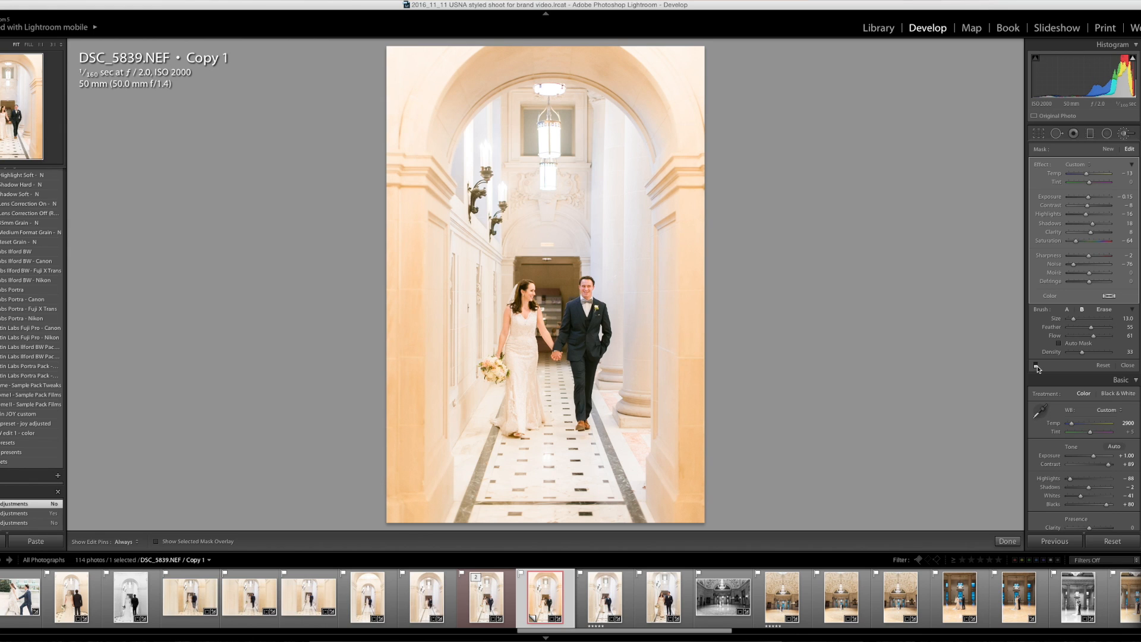
pyautogui.click(1036, 366)
pyautogui.click(1036, 366)
pyautogui.click(1037, 366)
# Step: Brush the local adjustment again over the arch and both stone walls using sizes 16 and 13, and finish brushing
pyautogui.scroll(3, 511, 69)
pyautogui.press('h')
pyautogui.moveTo(493, 64)
pyautogui.mouseDown()
pyautogui.moveTo(604, 49)
pyautogui.moveTo(668, 235)
pyautogui.mouseUp()
pyautogui.moveTo(666, 155)
pyautogui.mouseDown()
pyautogui.moveTo(654, 327)
pyautogui.moveTo(684, 551)
pyautogui.mouseUp()
pyautogui.moveTo(395, 222); pyautogui.dragTo(408, 534)
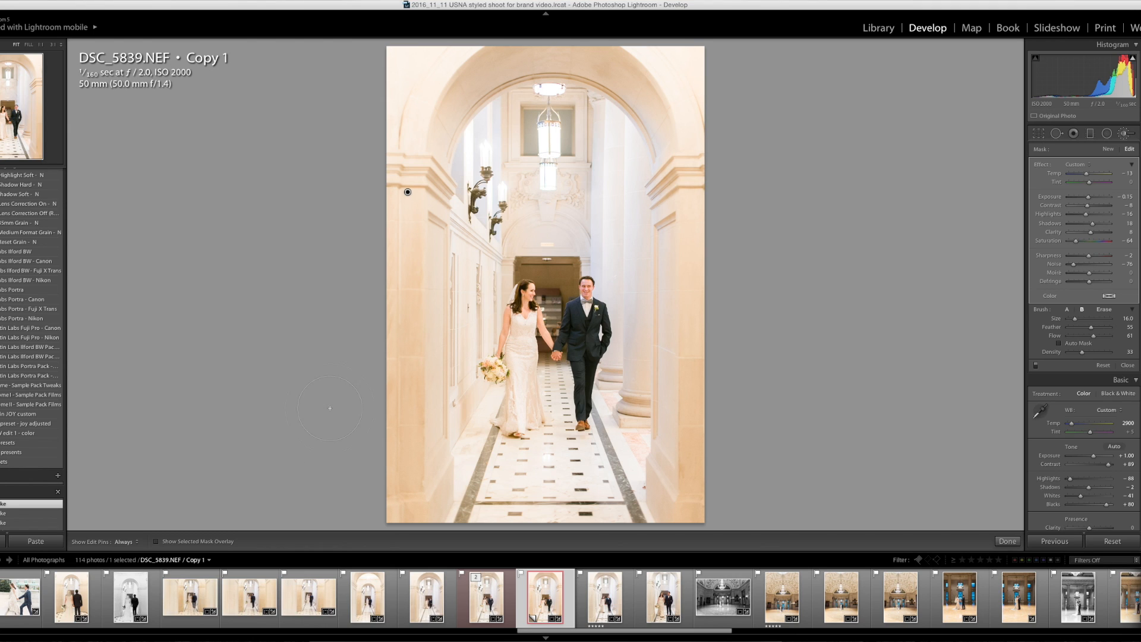
pyautogui.scroll(-3, 647, 394)
pyautogui.moveTo(649, 398)
pyautogui.mouseDown()
pyautogui.moveTo(707, 529)
pyautogui.moveTo(729, 303)
pyautogui.mouseUp()
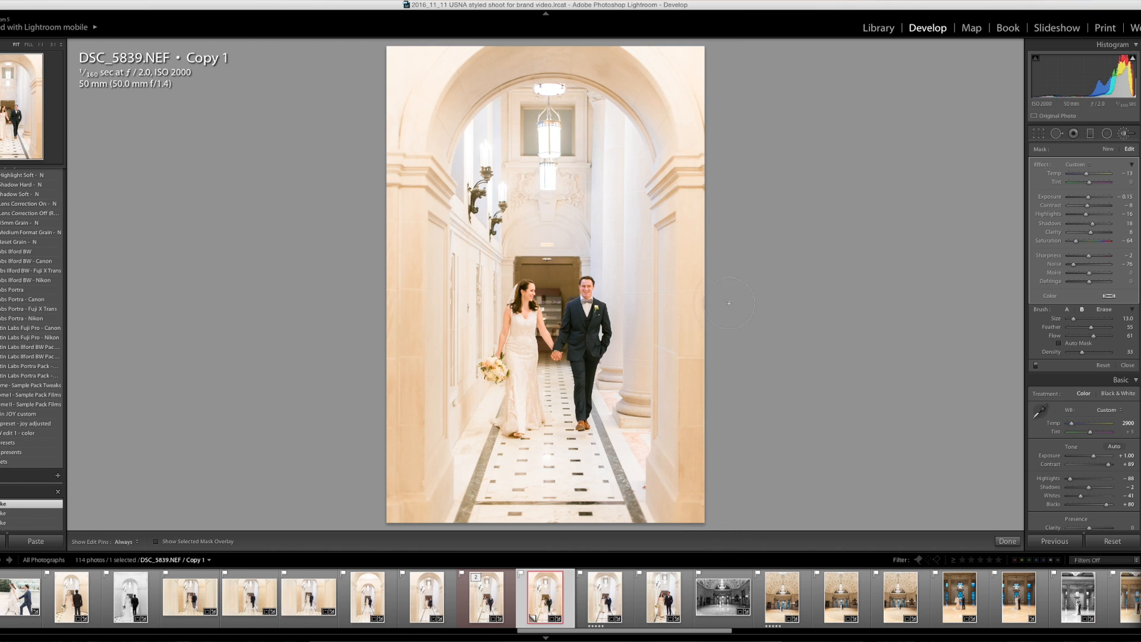
pyautogui.click(1127, 365)
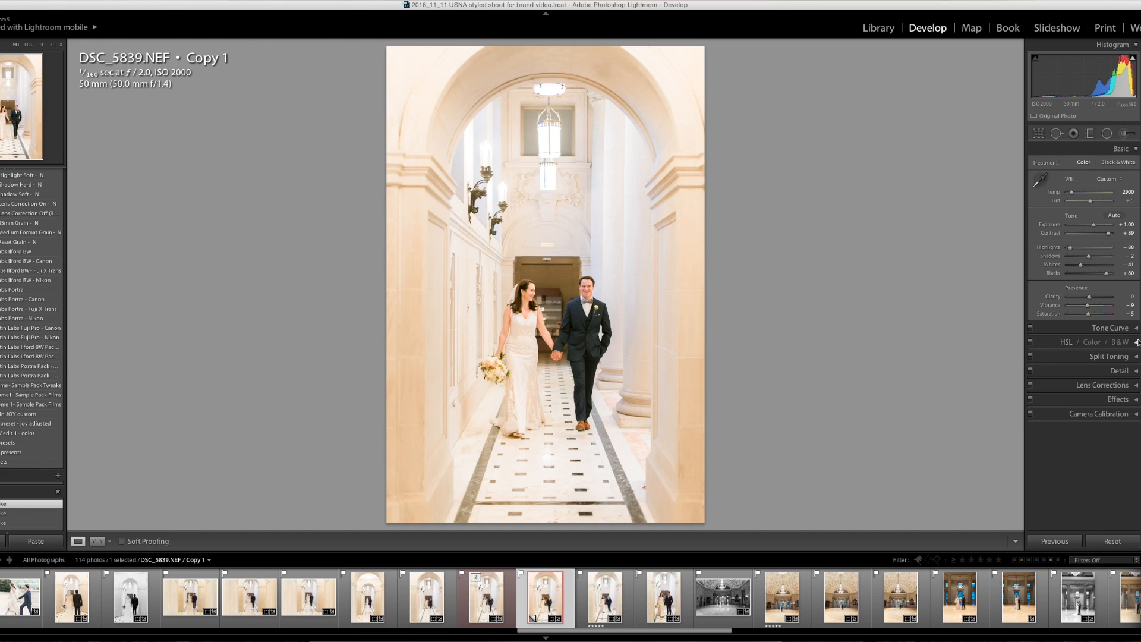
# Step: Set the orange saturation to -19 and the yellow saturation to -18
pyautogui.click(1137, 342)
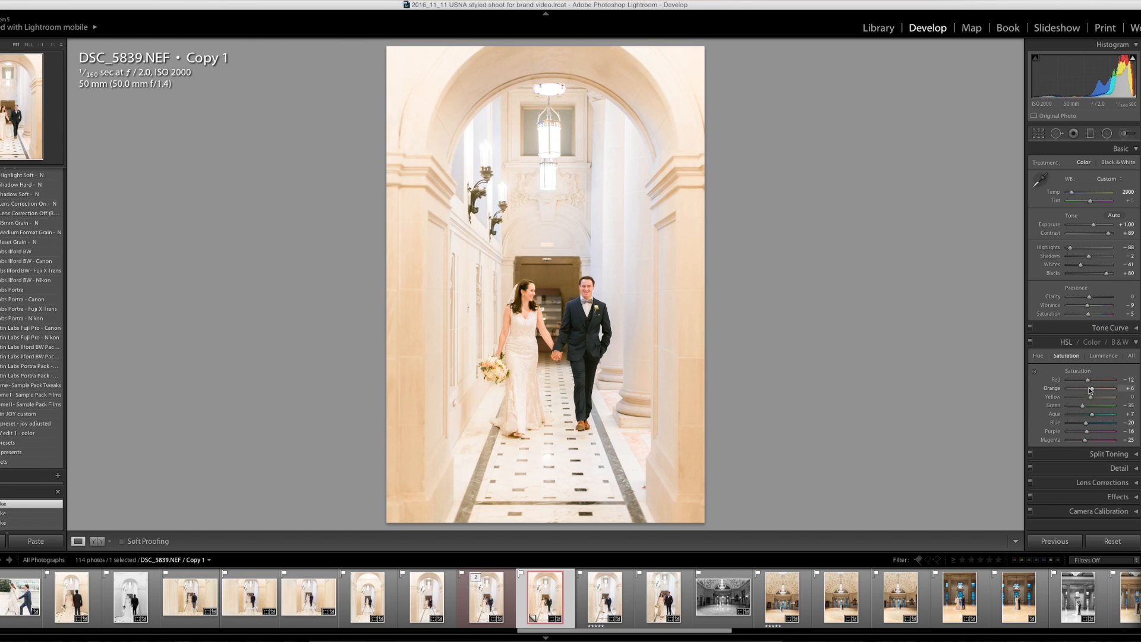
pyautogui.moveTo(1090, 388); pyautogui.dragTo(1087, 396)
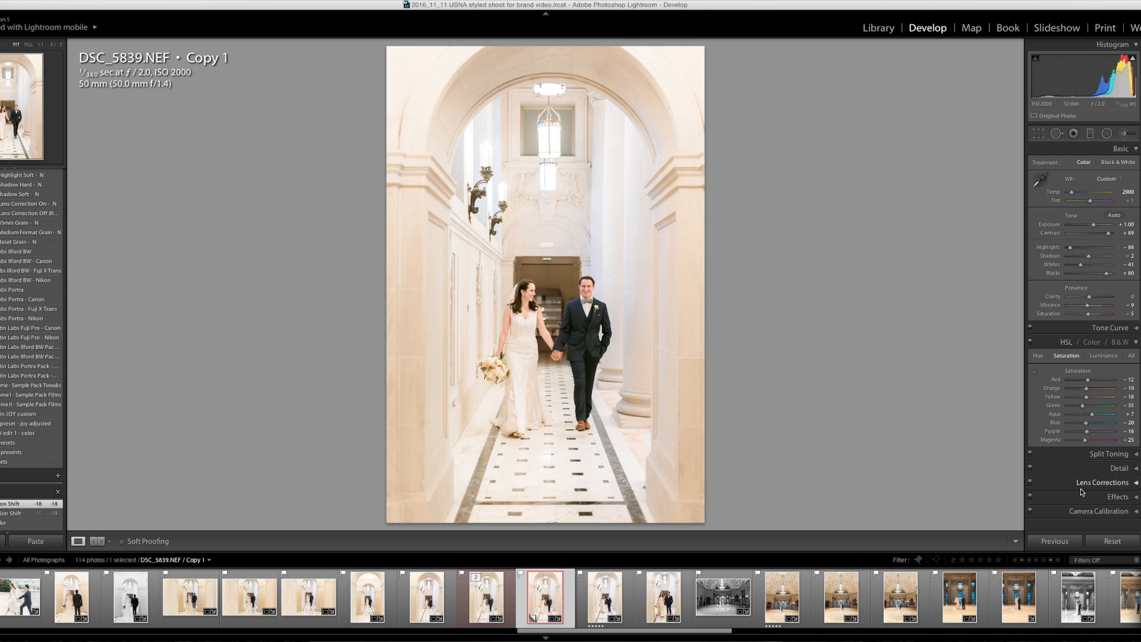
pyautogui.click(1105, 342)
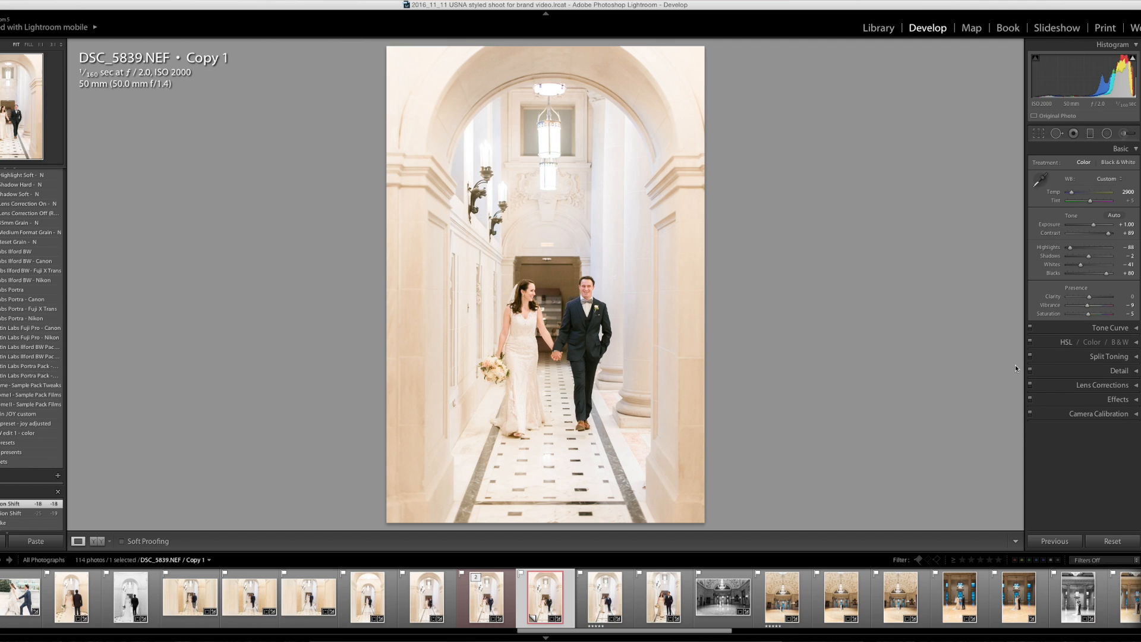
# Step: Compare the original DSC_5839.NEF before and after its edit side by side, and return to the single-photo view
pyautogui.press('Right')
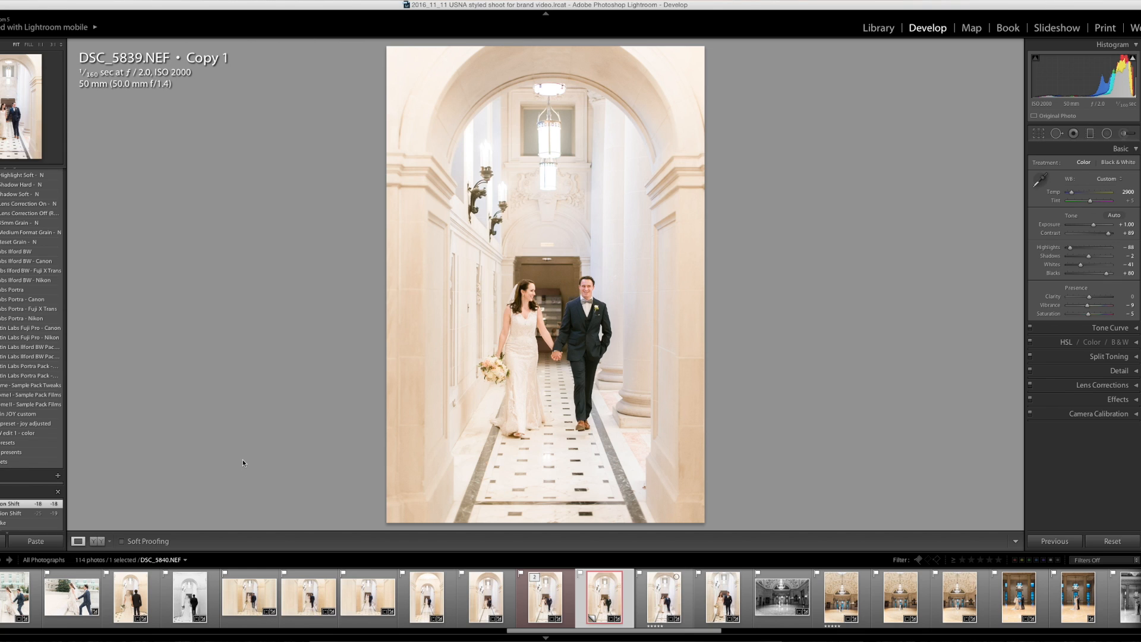
pyautogui.click(98, 542)
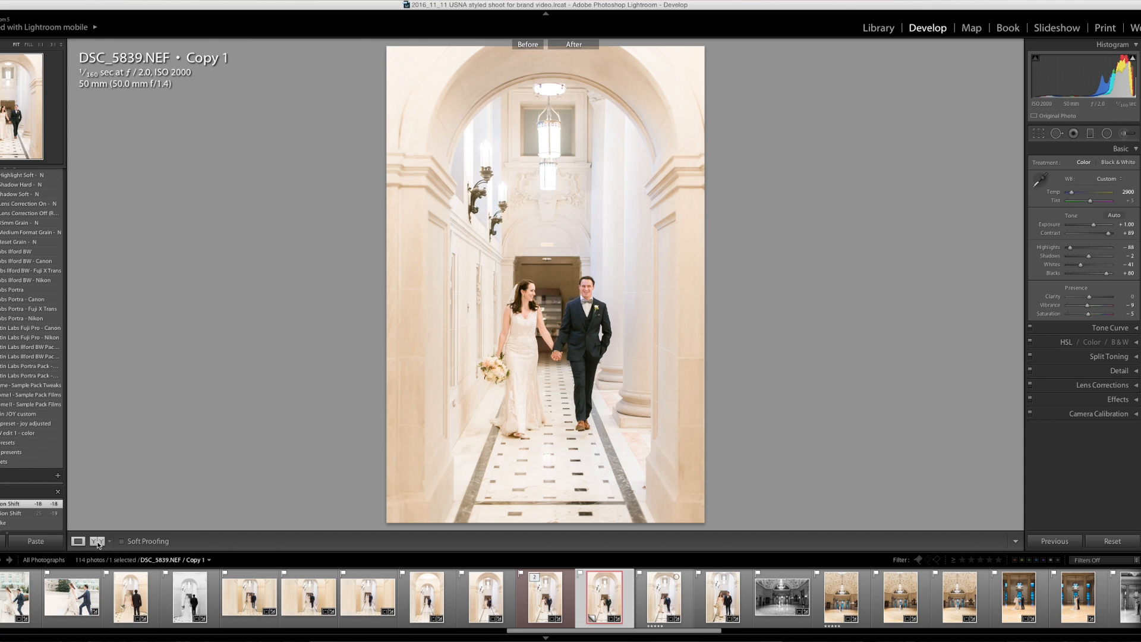
pyautogui.click(547, 601)
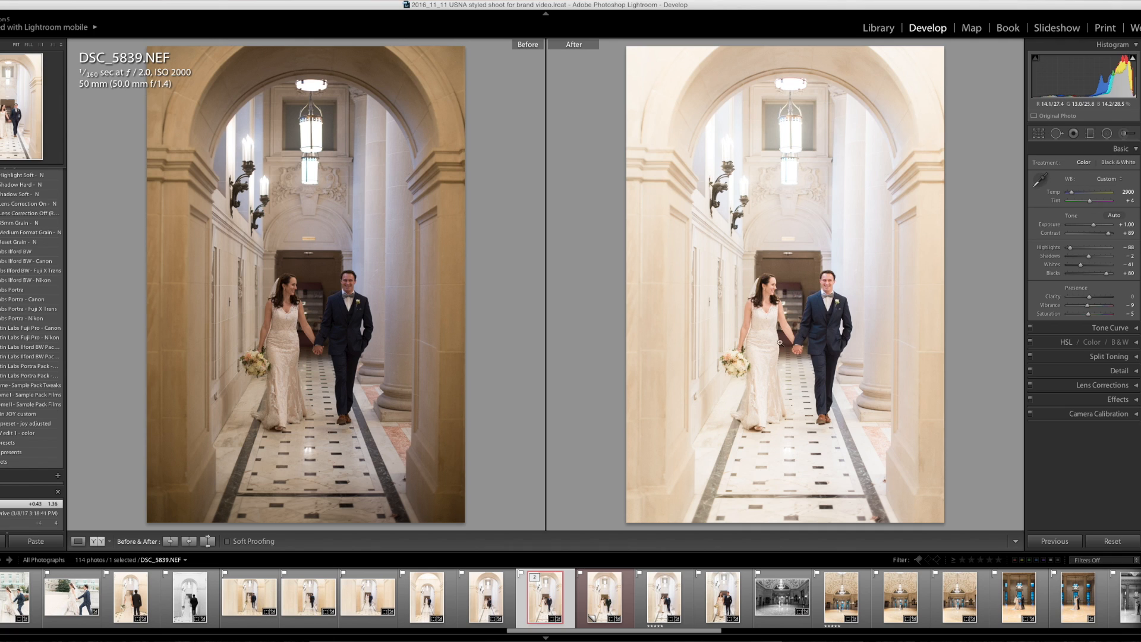
pyautogui.click(78, 541)
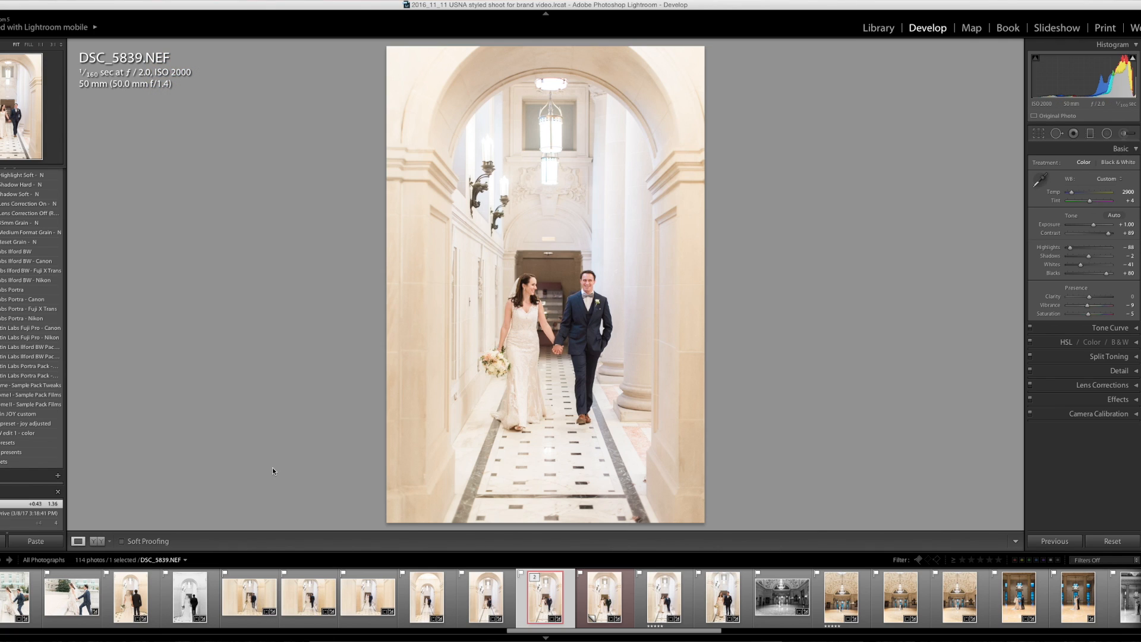